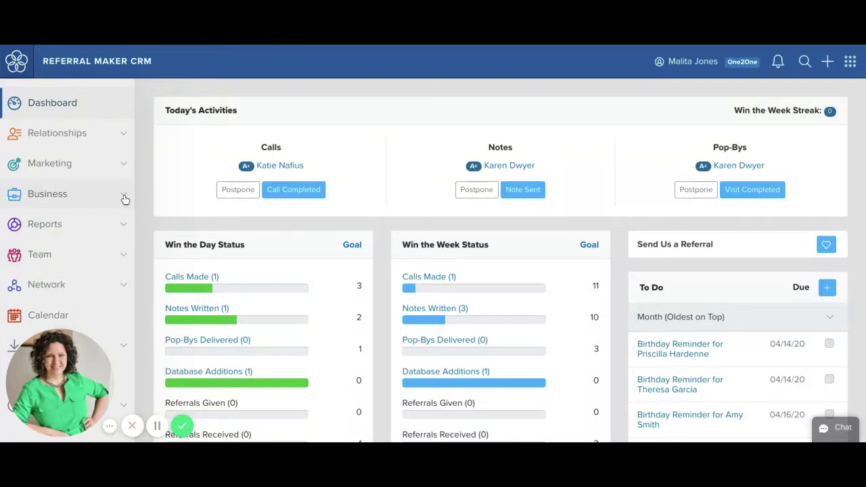
# - Expand Business in the sidebar and open My Business Dashboard
pyautogui.click(125, 198)
pyautogui.scroll(-1, 125, 200)
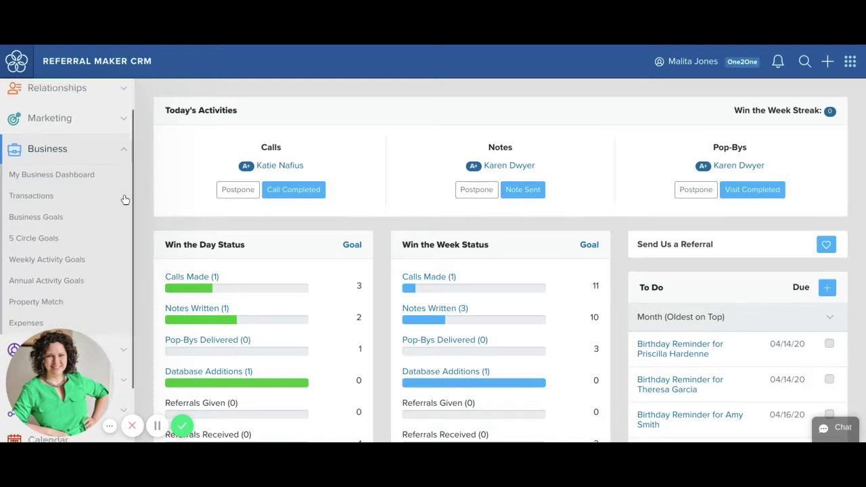
pyautogui.scroll(-1, 125, 199)
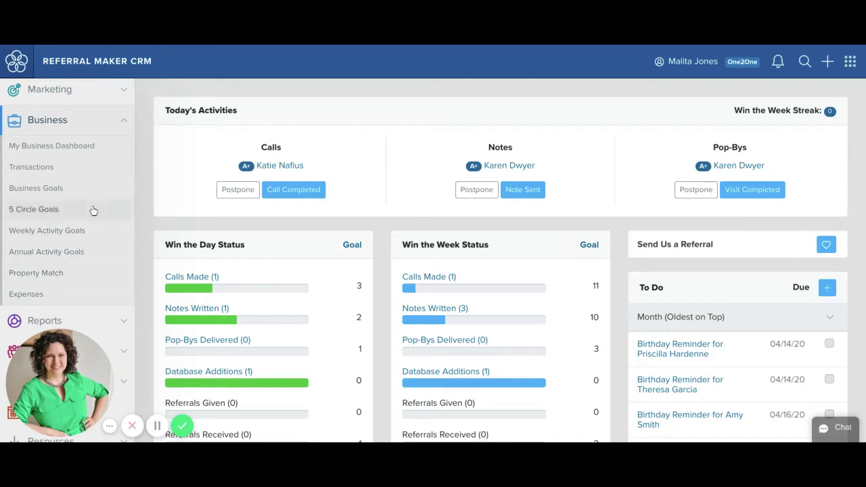
pyautogui.click(97, 146)
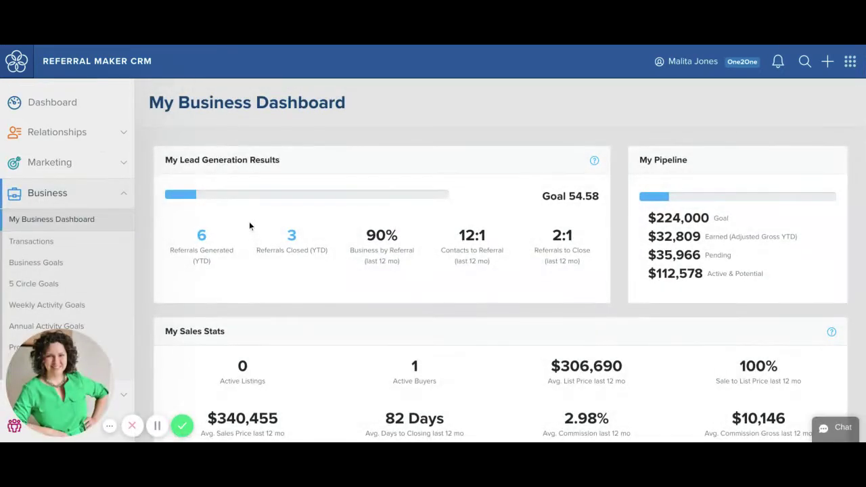
# - Scroll through the lead generation, pipeline and sales stats, then open Business Transactions
pyautogui.scroll(-1, 250, 229)
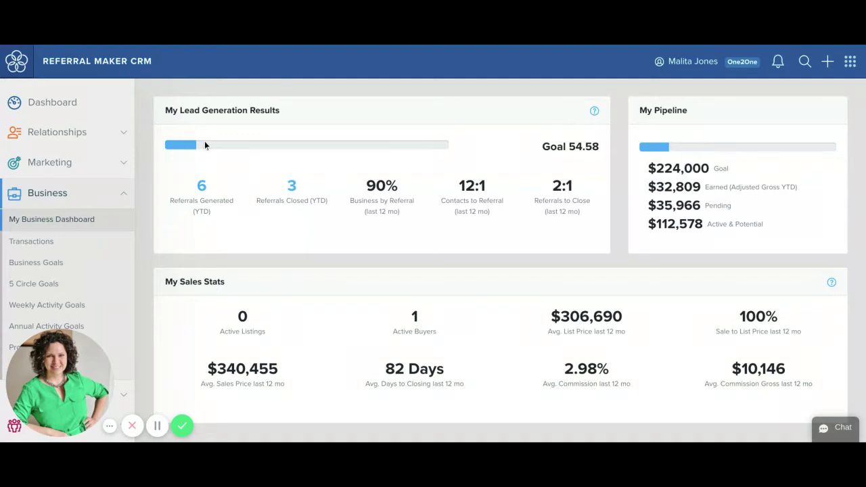
pyautogui.scroll(-1, 205, 145)
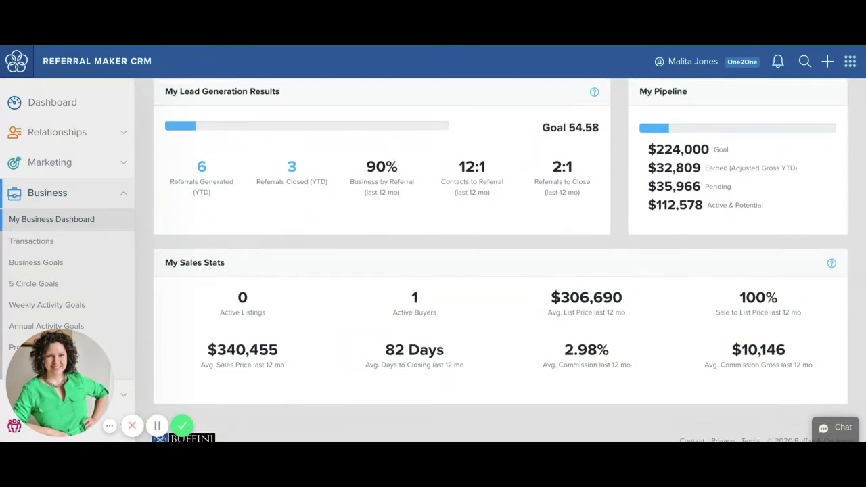
pyautogui.scroll(-1, 498, 261)
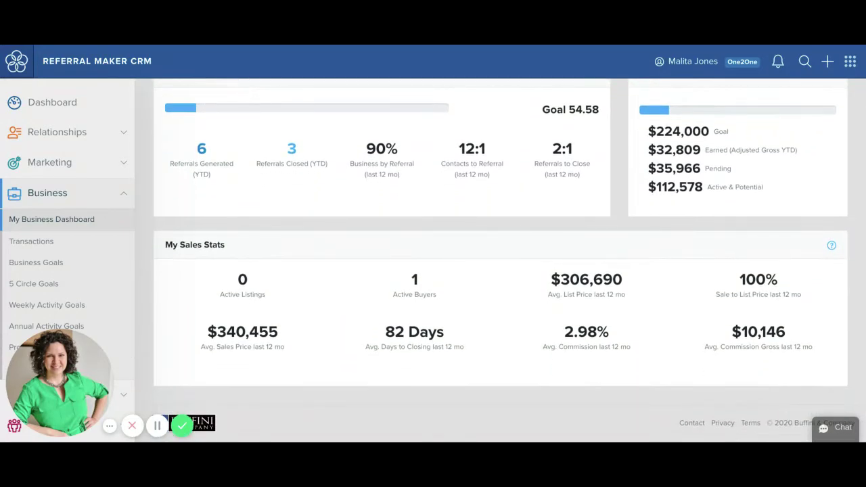
pyautogui.scroll(-1, 498, 261)
pyautogui.scroll(-1, 218, 162)
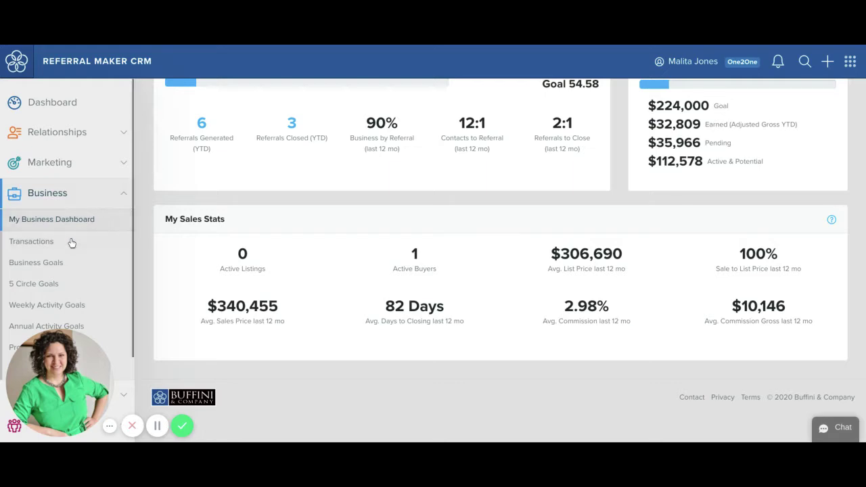
pyautogui.click(48, 242)
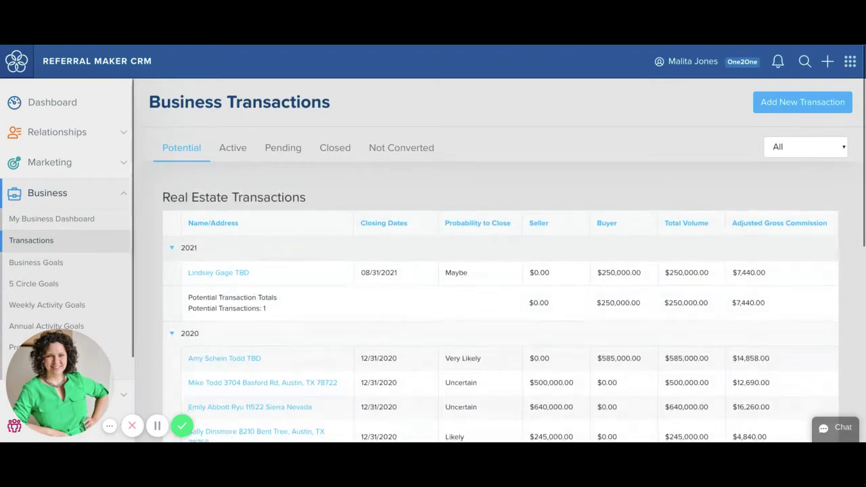
# - View the Active, Pending, Closed and Not Converted tabs, ending on Potential ($250,000.00 volume in 2021)
pyautogui.scroll(-1, 267, 206)
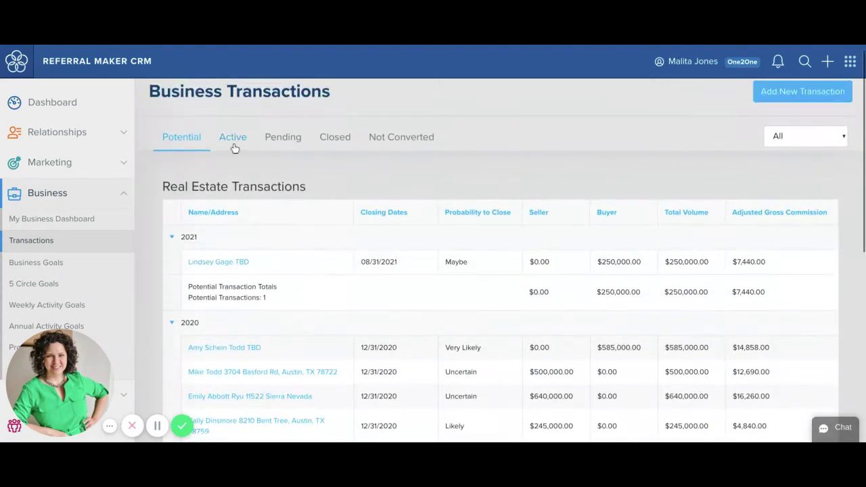
pyautogui.click(233, 138)
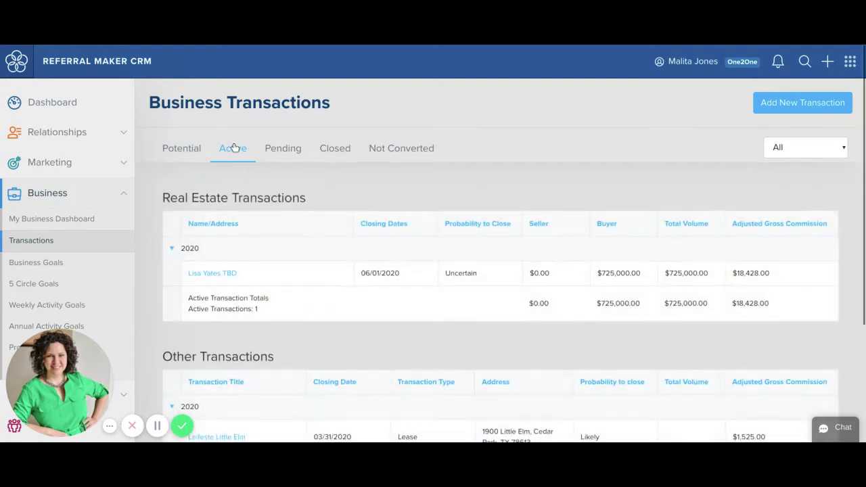
pyautogui.click(273, 150)
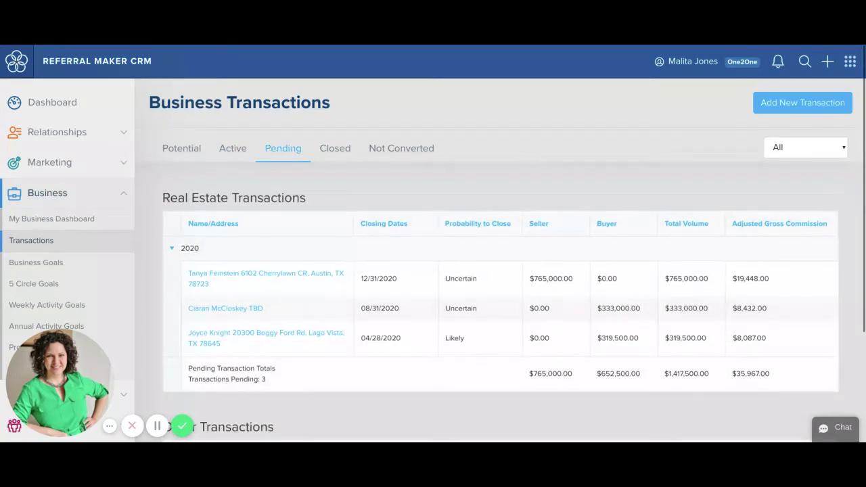
pyautogui.click(353, 153)
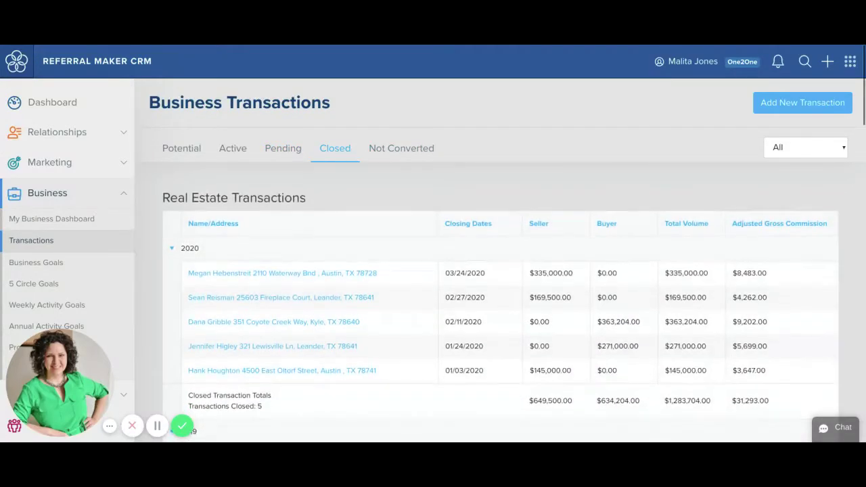
pyautogui.click(384, 156)
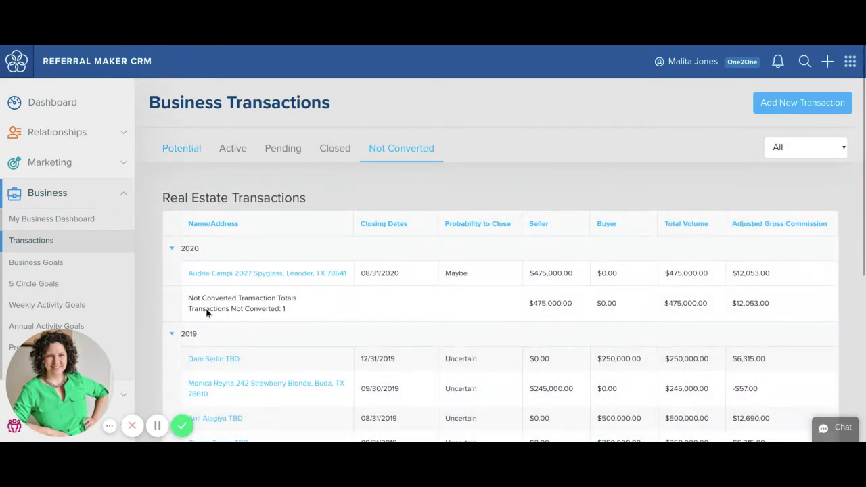
pyautogui.click(177, 150)
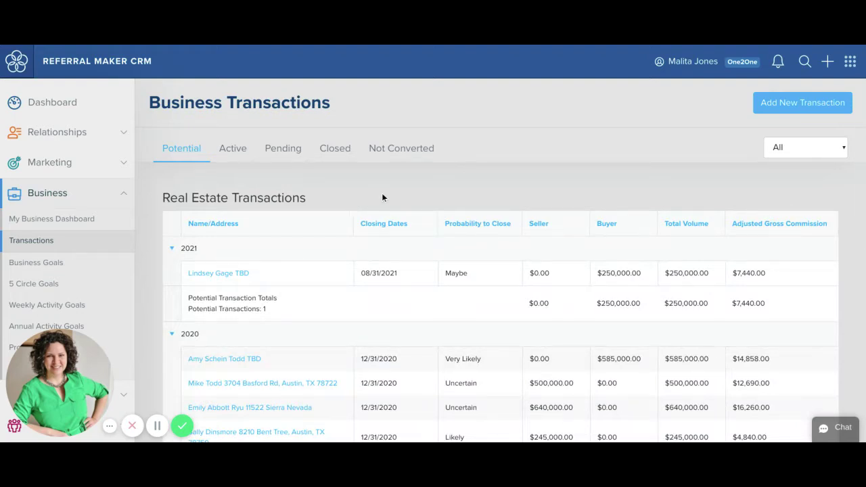
# - Search for the buyer contact, open their profile, and add a transaction from their Transactions section
pyautogui.click(804, 105)
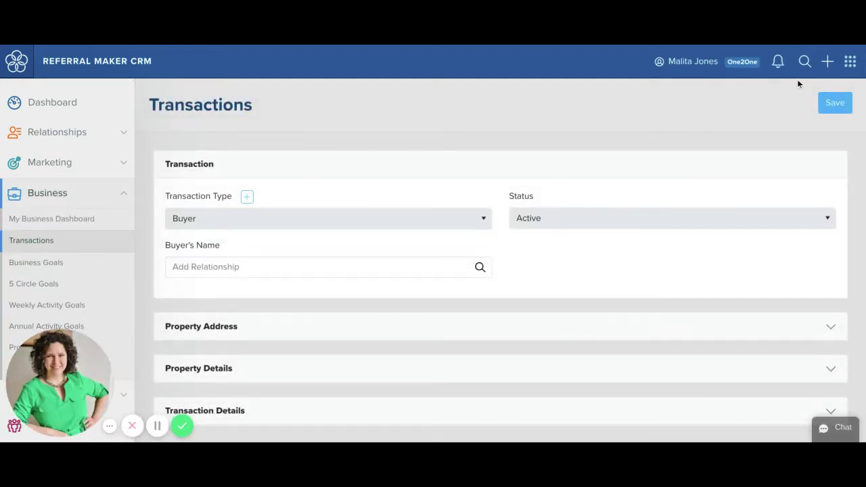
pyautogui.click(805, 61)
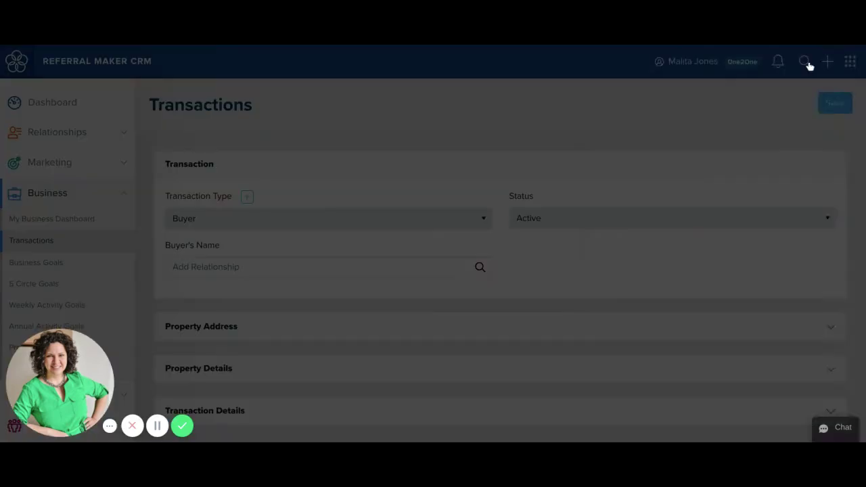
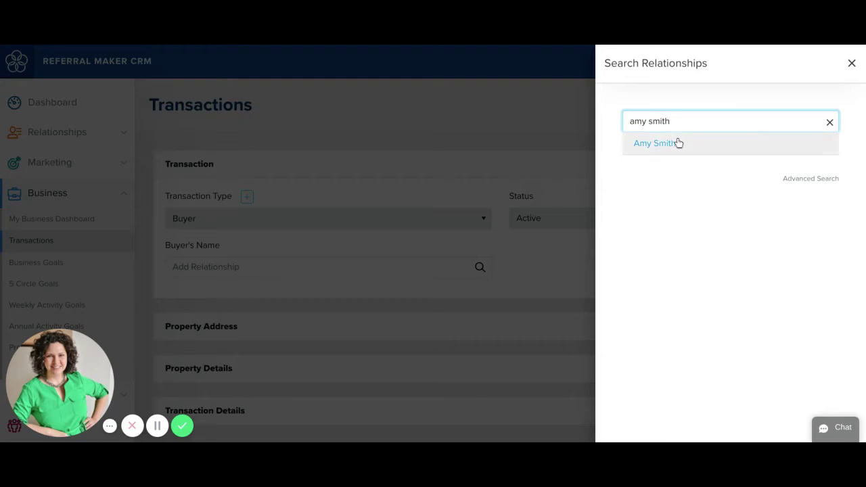
pyautogui.click(679, 141)
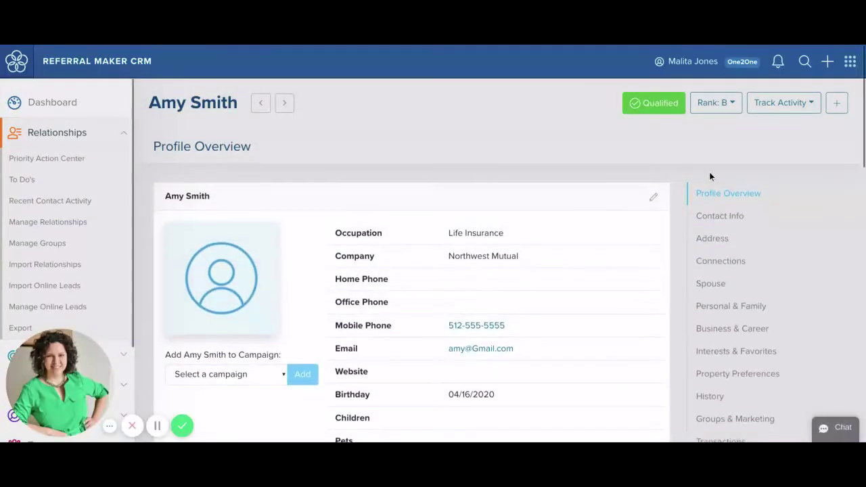
pyautogui.scroll(-3, 710, 172)
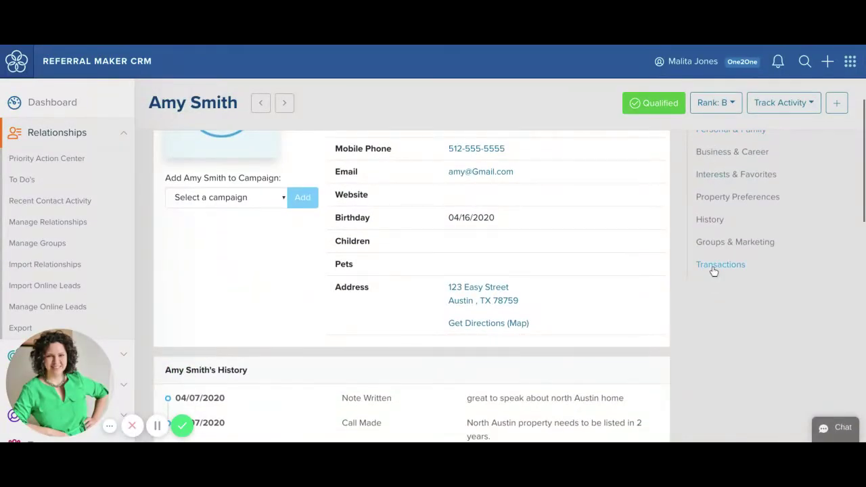
pyautogui.click(712, 267)
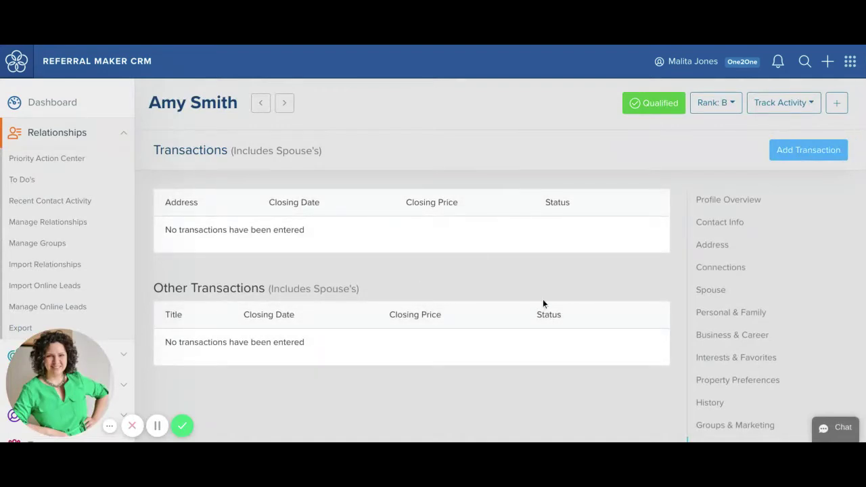
pyautogui.click(808, 154)
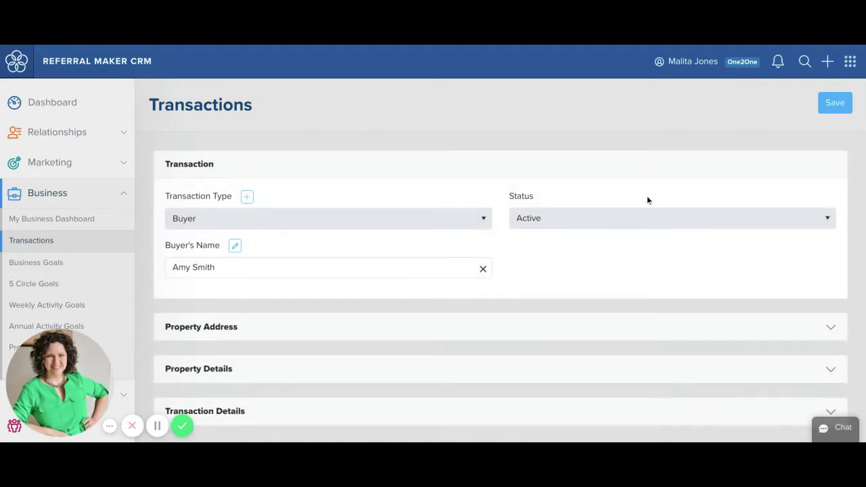
# - Keep the type as Buyer, set status to Potential, and expand Transaction Details
pyautogui.click(482, 222)
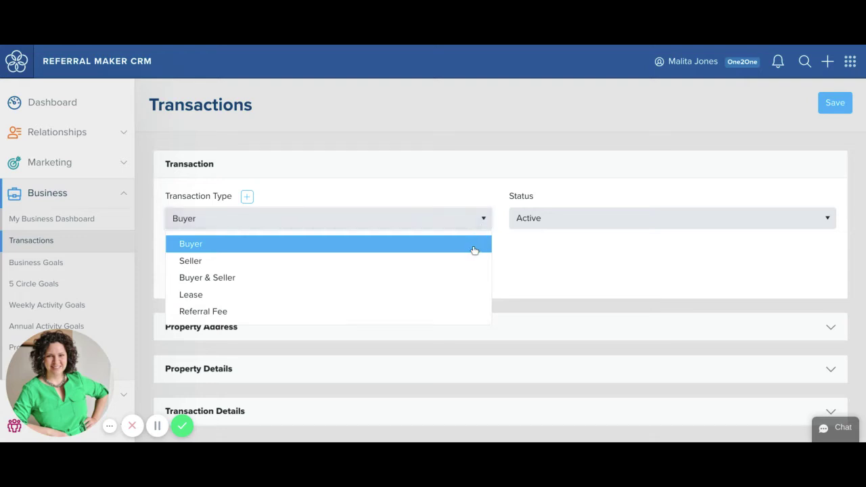
pyautogui.scroll(-1, 473, 252)
pyautogui.press('Escape')
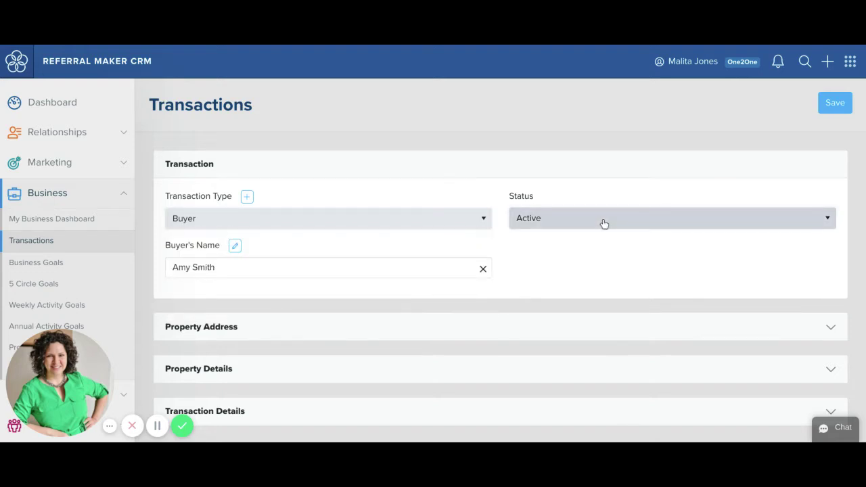
pyautogui.click(602, 224)
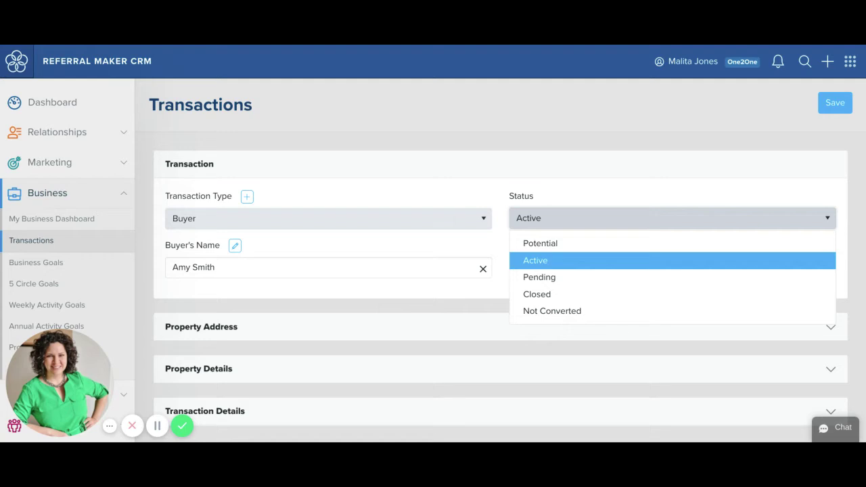
pyautogui.click(573, 244)
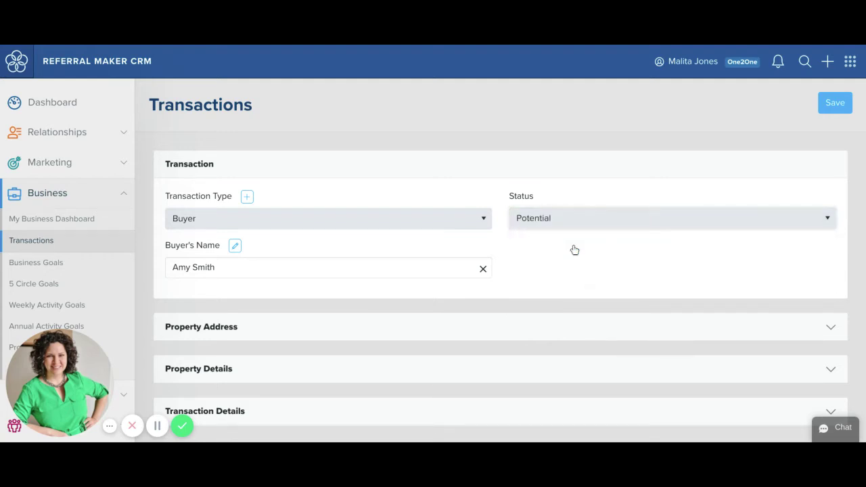
pyautogui.scroll(-2, 574, 250)
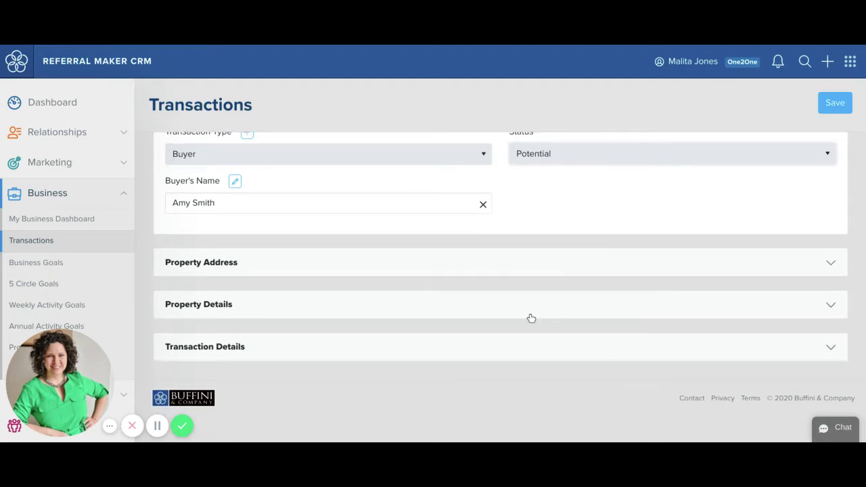
pyautogui.click(560, 351)
# - Set the buyer lead source to Referral - Buffini Network and probability to Likely
pyautogui.scroll(-3, 560, 351)
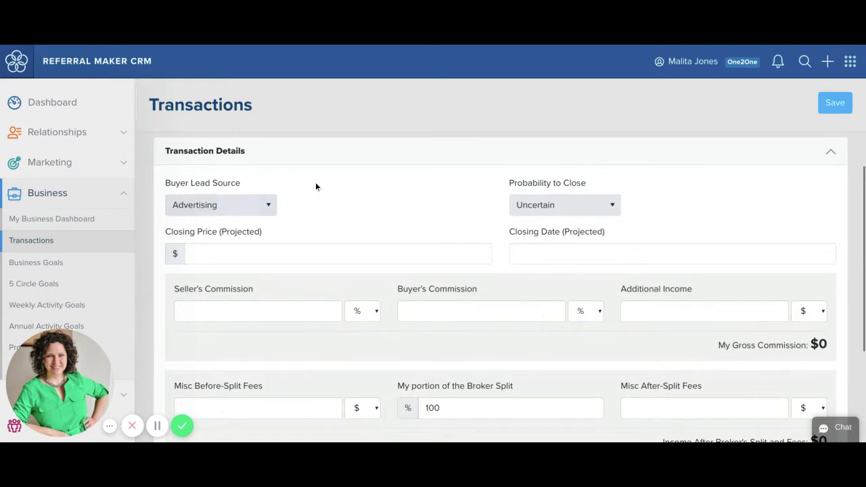
pyautogui.click(263, 205)
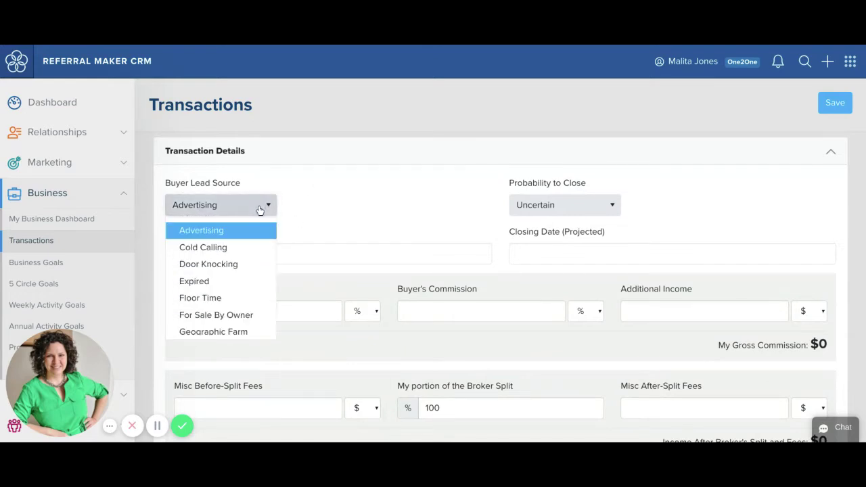
pyautogui.scroll(-1, 251, 227)
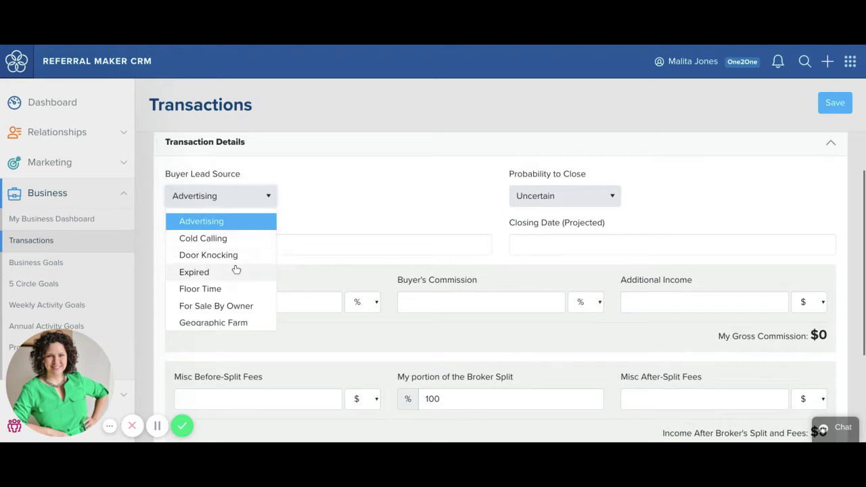
pyautogui.scroll(-5, 222, 314)
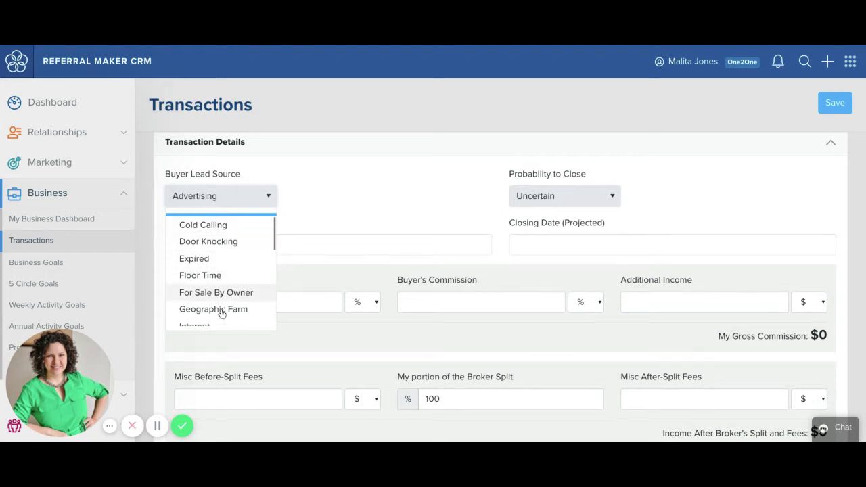
pyautogui.scroll(-3, 222, 313)
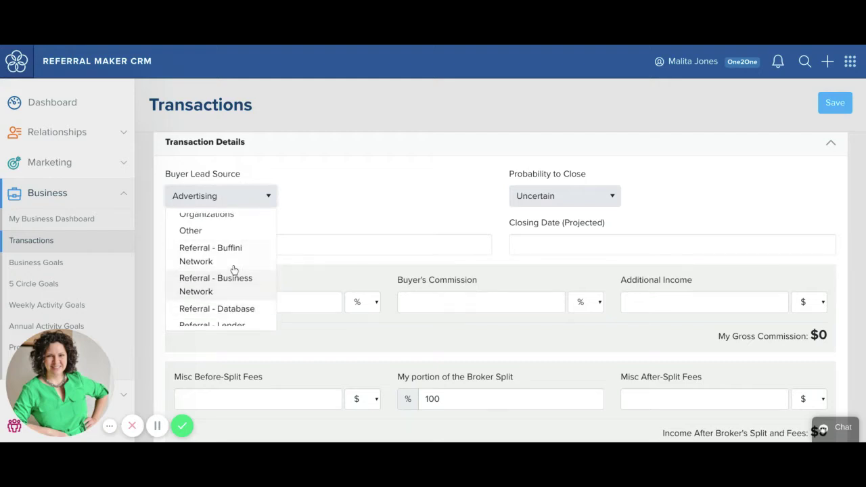
pyautogui.click(233, 263)
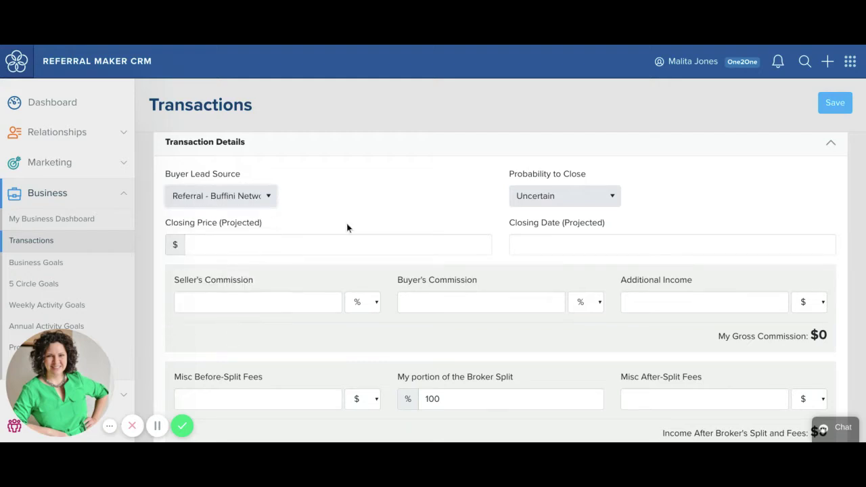
pyautogui.click(566, 204)
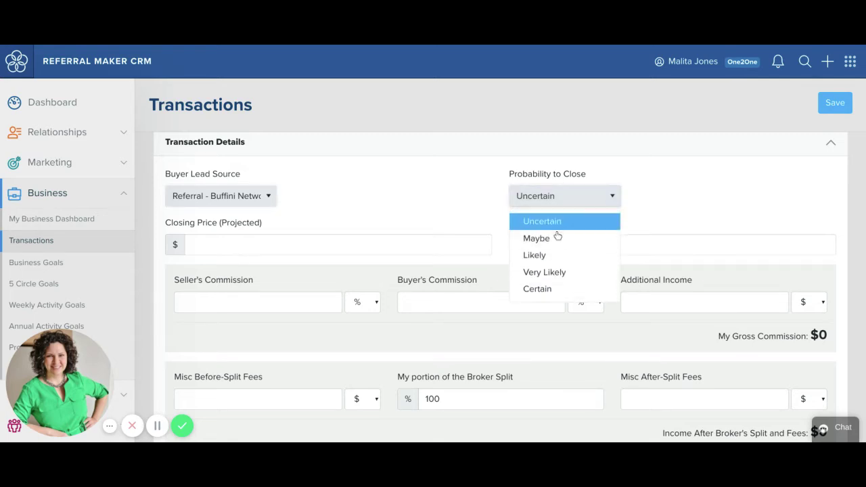
pyautogui.click(547, 255)
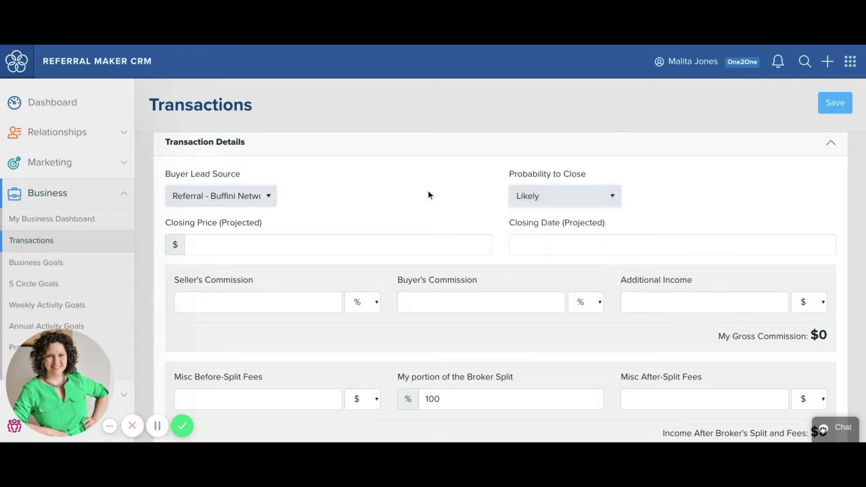
# - Enter a projected closing price of 300,000
pyautogui.click(373, 243)
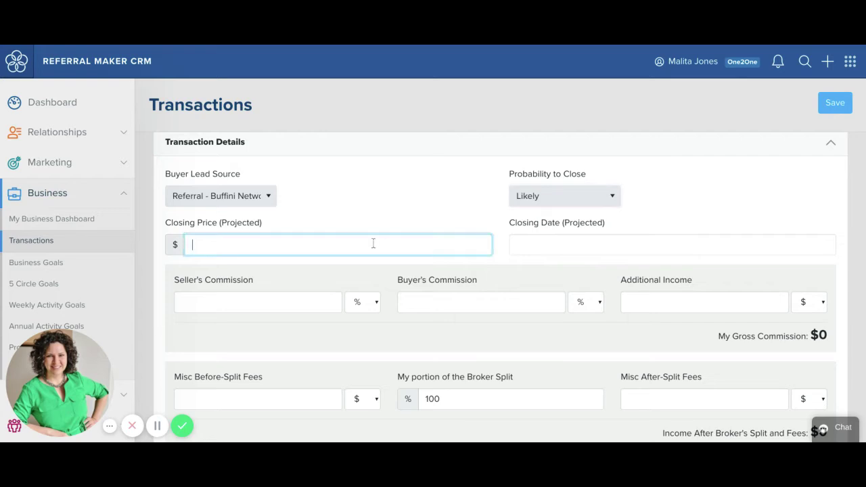
pyautogui.write('3')
pyautogui.write('00000')
pyautogui.click(207, 245)
pyautogui.write(',')
# - Set the projected closing date to 10/31/2020
pyautogui.click(609, 245)
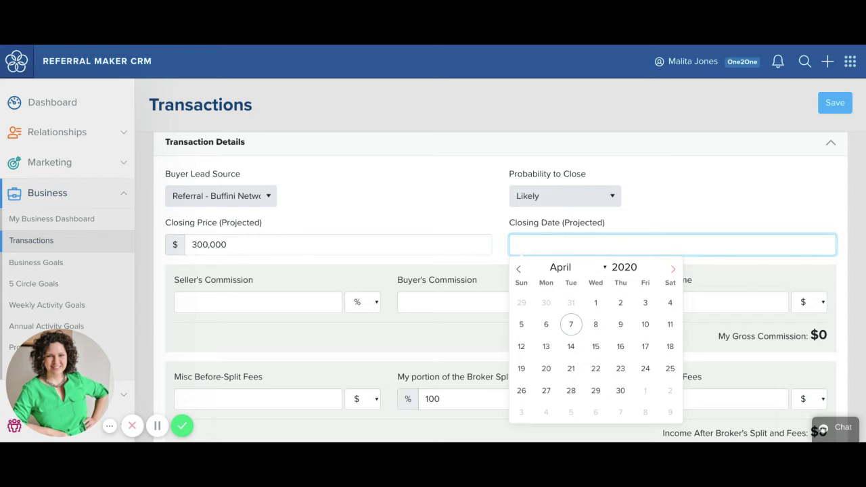
pyautogui.click(674, 269)
pyautogui.click(674, 269)
pyautogui.click(673, 269)
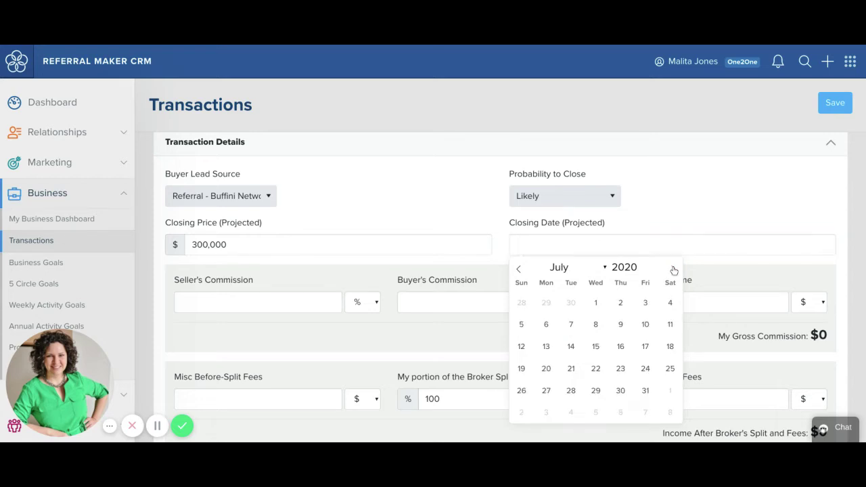
pyautogui.click(673, 269)
pyautogui.click(674, 269)
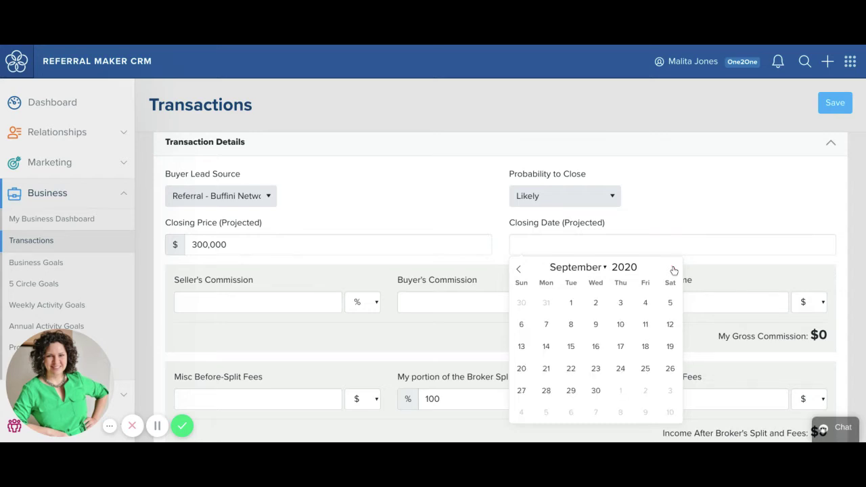
pyautogui.click(673, 270)
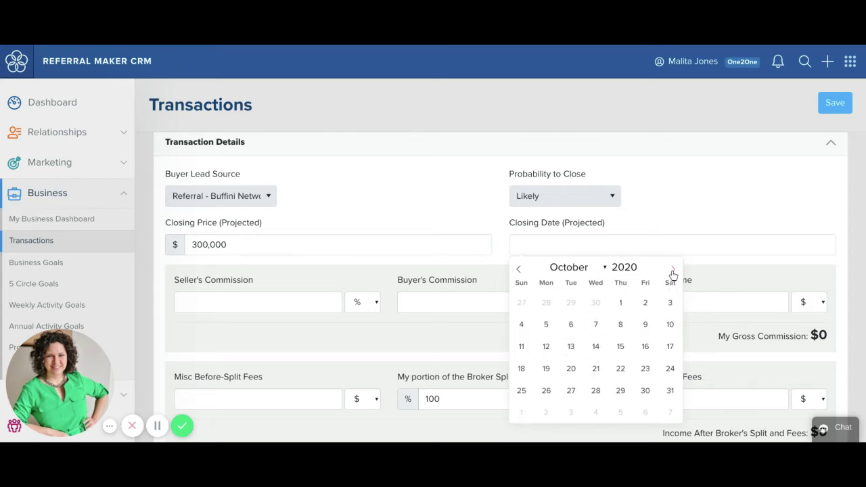
pyautogui.click(668, 392)
pyautogui.scroll(-1, 631, 279)
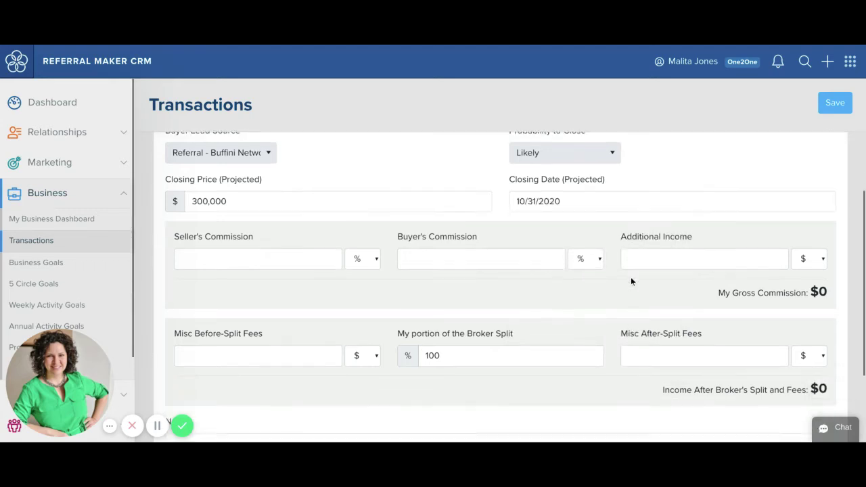
# - Enter 3% buyer's commission, 80% broker split and 60 after-split fees, leaving $7140 income
pyautogui.click(457, 256)
pyautogui.write('3')
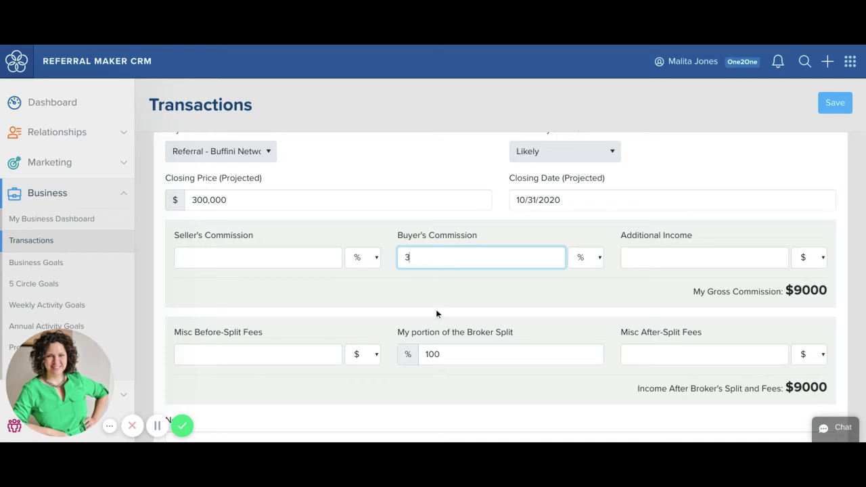
pyautogui.click(436, 310)
pyautogui.scroll(-1, 436, 308)
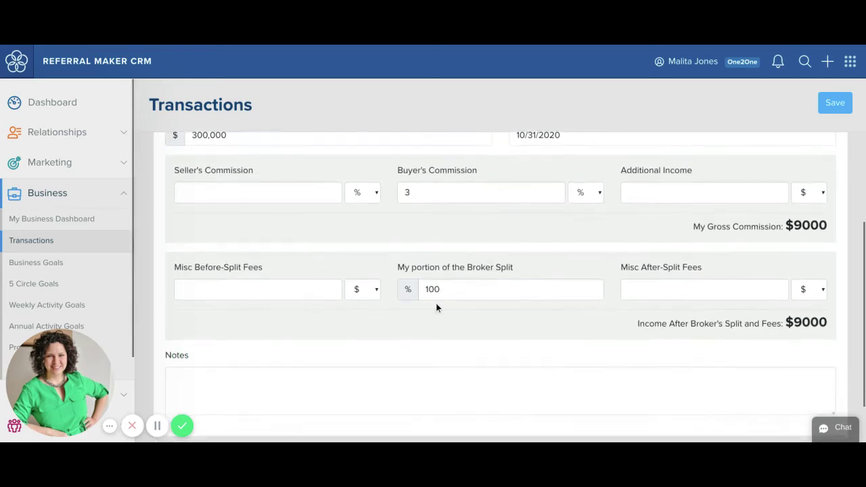
pyautogui.click(459, 292)
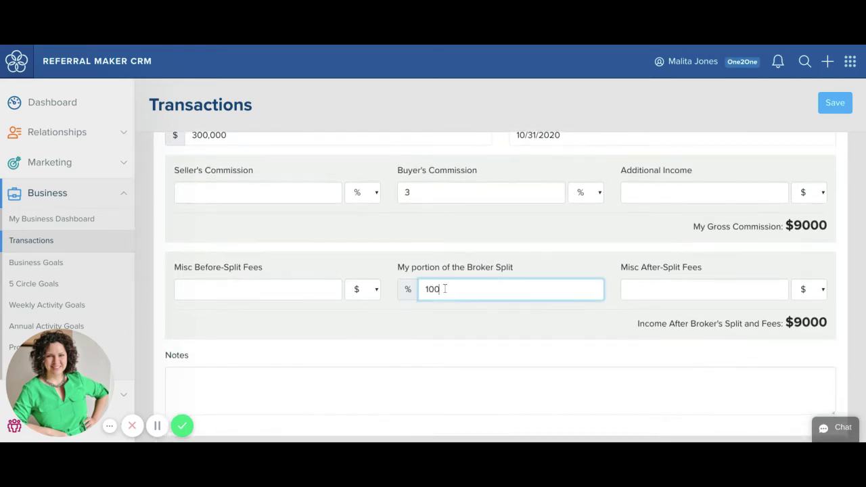
pyautogui.moveTo(445, 289); pyautogui.dragTo(412, 288)
pyautogui.write('80')
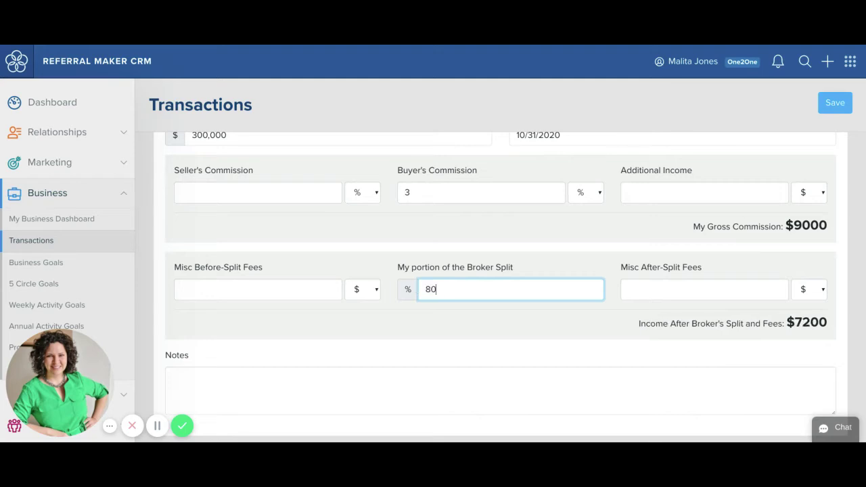
pyautogui.click(652, 296)
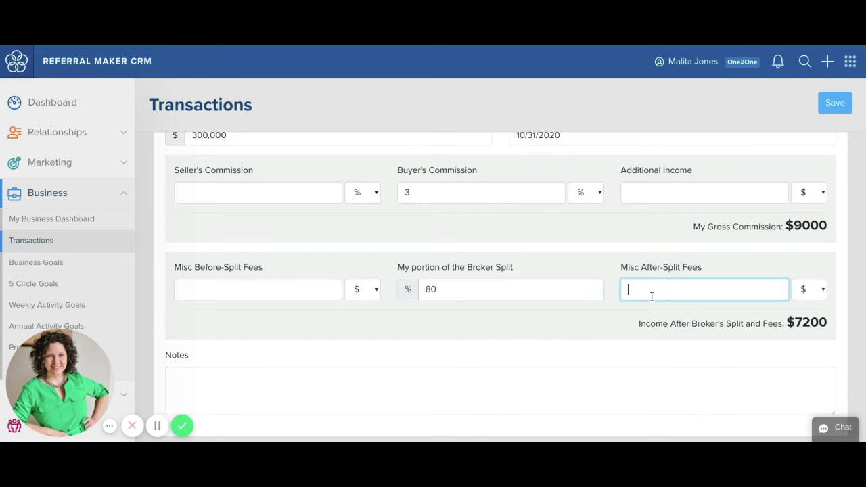
pyautogui.write('60')
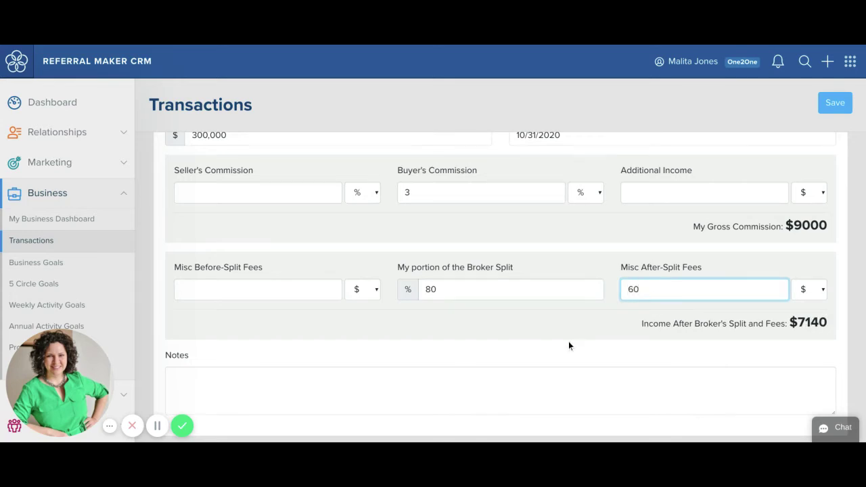
pyautogui.click(568, 342)
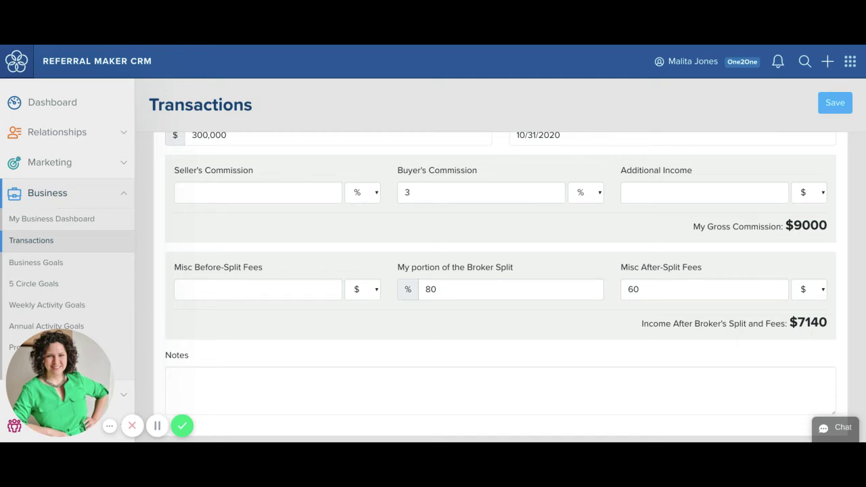
pyautogui.scroll(6, 501, 271)
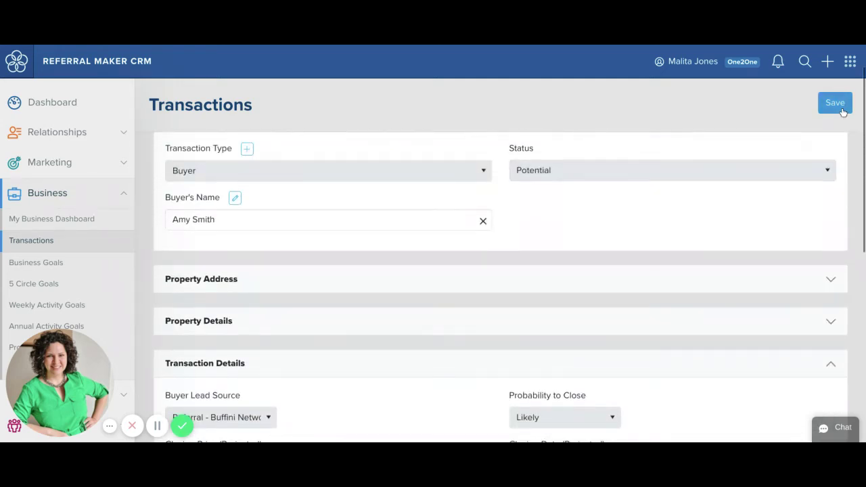
# - Save the deal, locate it among the 10 potential transactions at $7,140, and reopen it
pyautogui.click(842, 108)
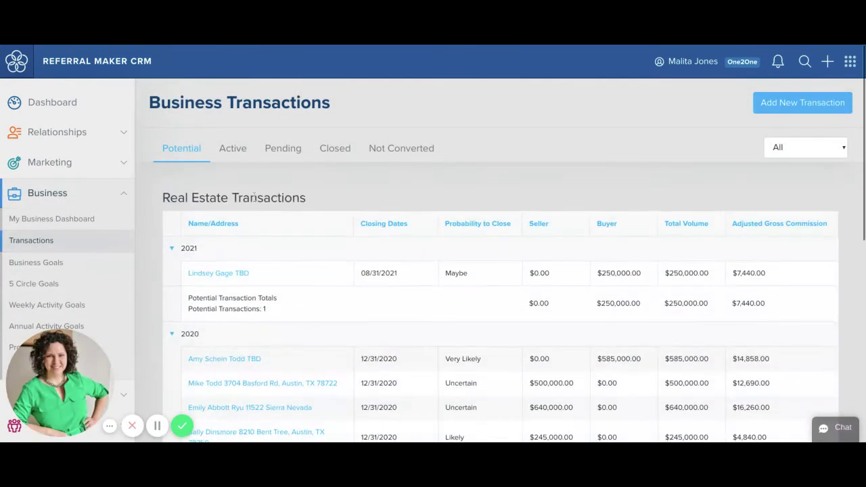
pyautogui.scroll(-2, 315, 268)
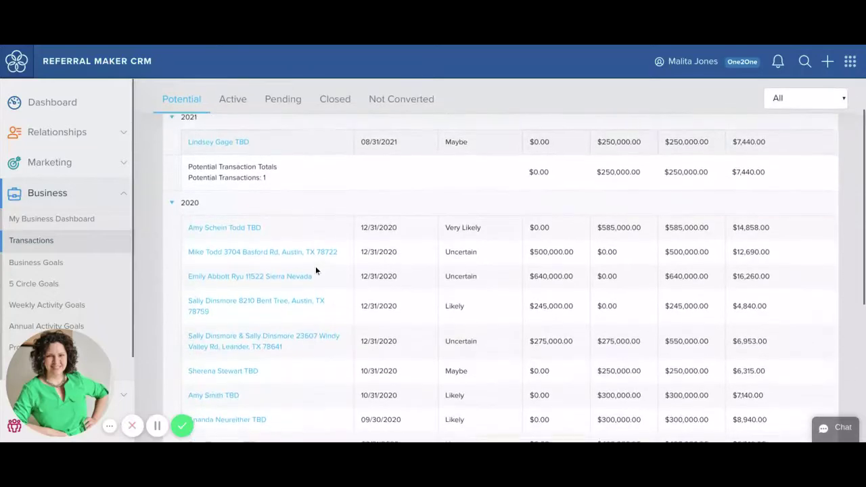
pyautogui.scroll(2, 315, 268)
pyautogui.scroll(-2, 315, 267)
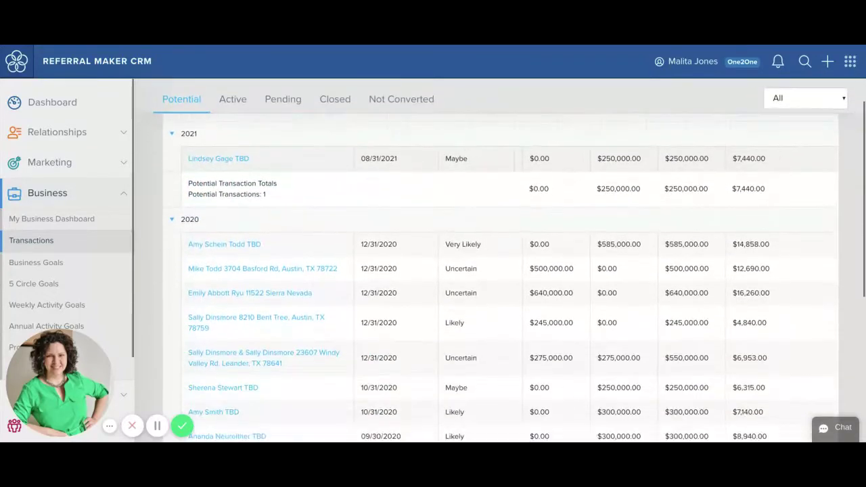
pyautogui.scroll(-3, 501, 278)
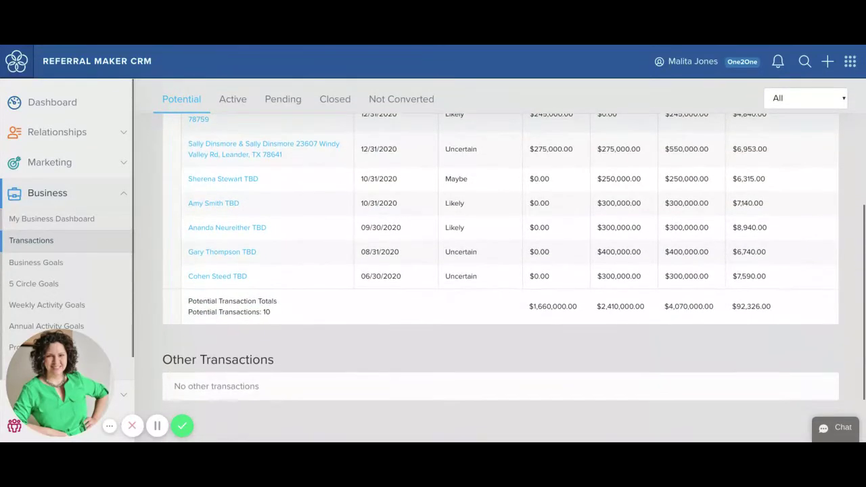
pyautogui.scroll(1, 309, 250)
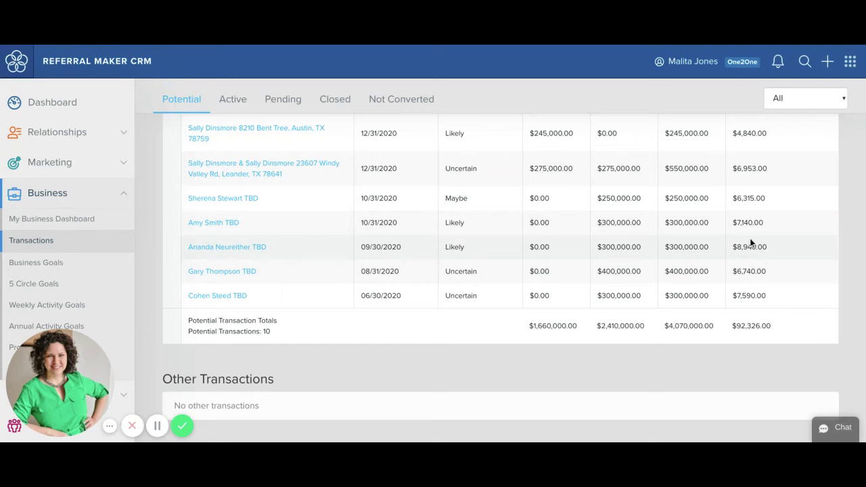
pyautogui.click(234, 225)
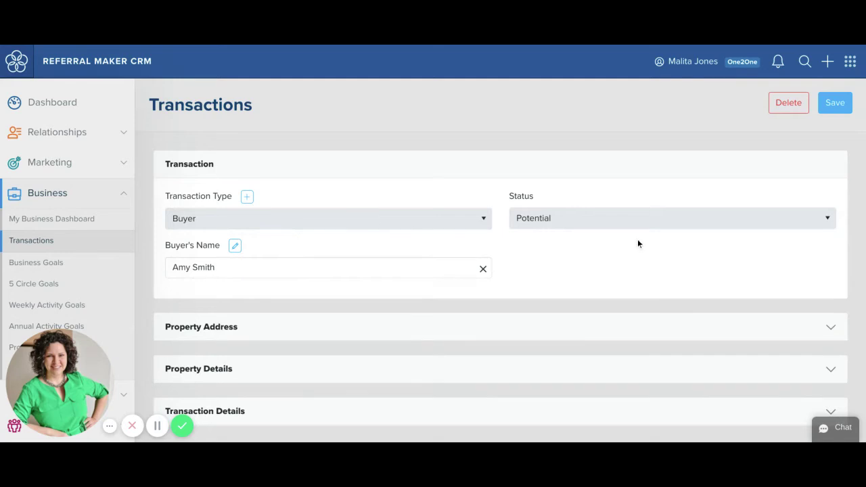
# - Change the deal's status to Active, save, and reopen the 10/31/2020 buyer transaction
pyautogui.click(640, 230)
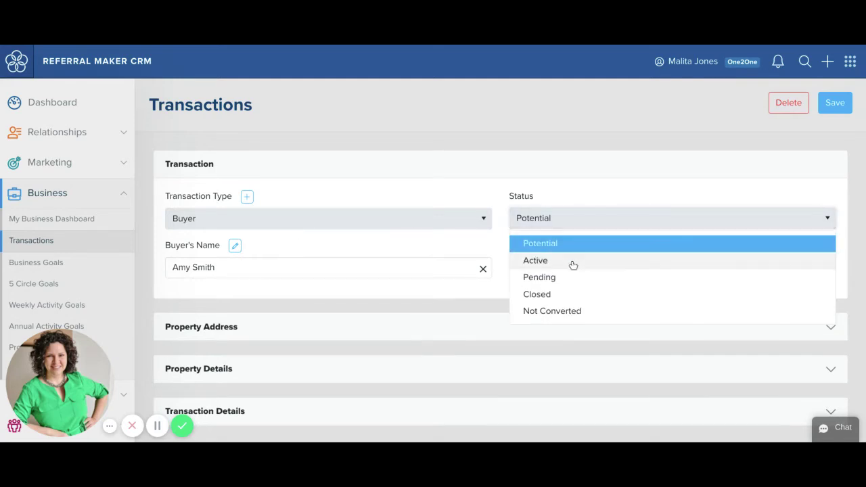
pyautogui.click(573, 264)
pyautogui.scroll(-2, 574, 265)
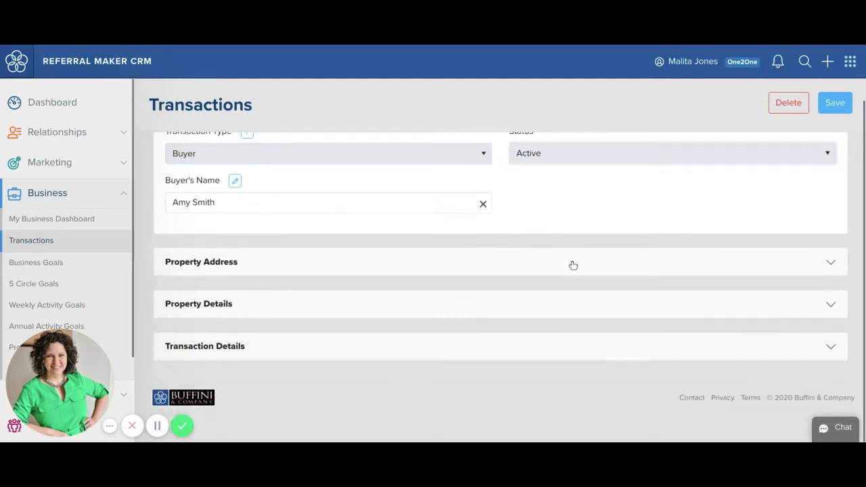
pyautogui.click(835, 103)
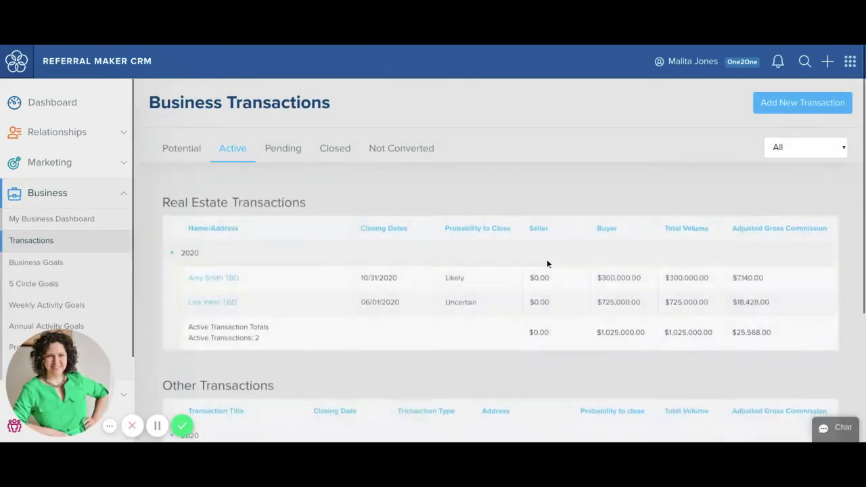
pyautogui.scroll(-1, 543, 268)
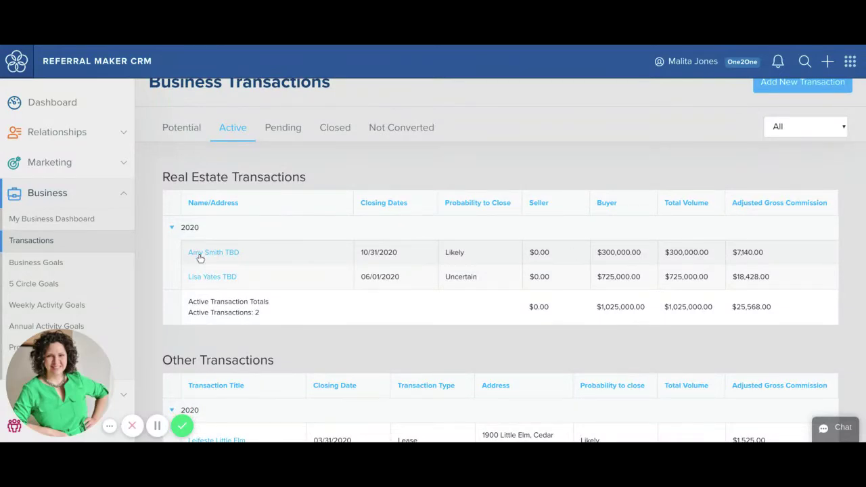
pyautogui.click(195, 254)
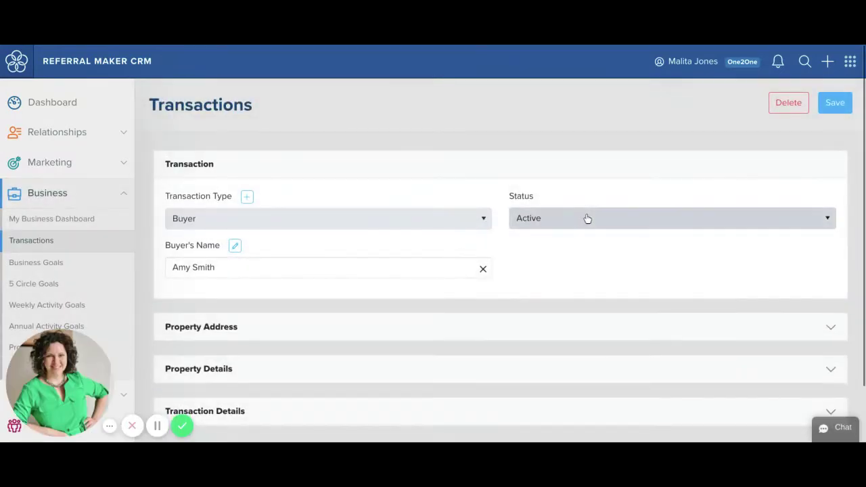
# - Set the transaction status to Pending and expand the Property Address section
pyautogui.click(586, 221)
pyautogui.click(572, 277)
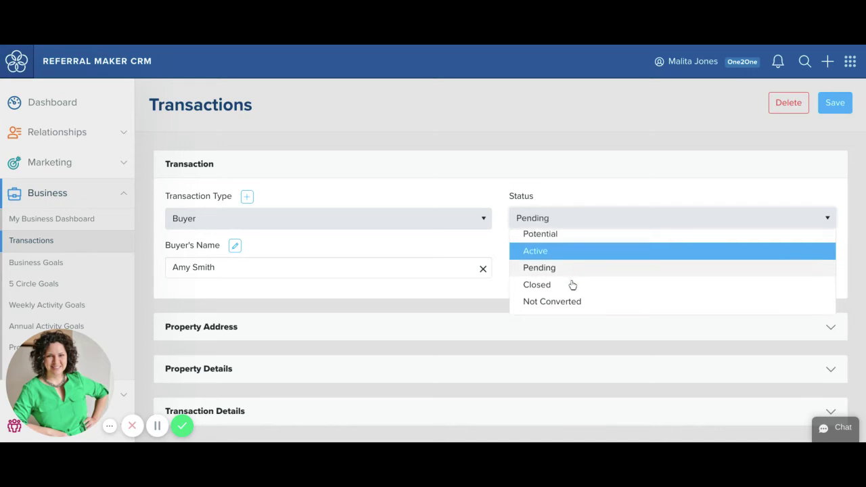
pyautogui.scroll(-1, 573, 286)
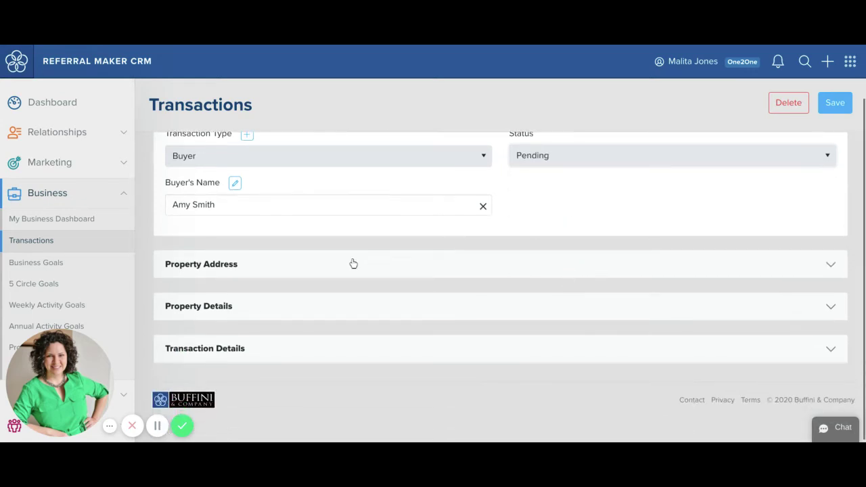
pyautogui.click(351, 265)
pyautogui.scroll(-1, 353, 263)
pyautogui.scroll(-1, 353, 263)
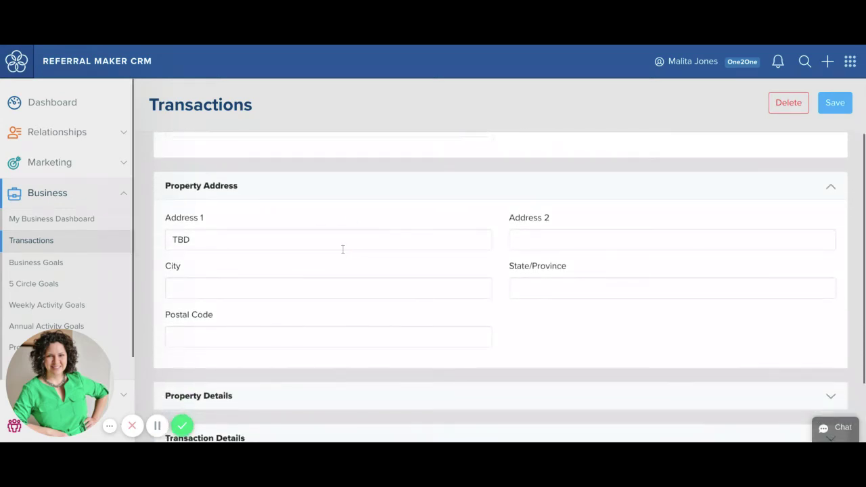
# - Replace the TBD property address with the full street, city, state and postal code, then save
pyautogui.doubleClick(257, 236)
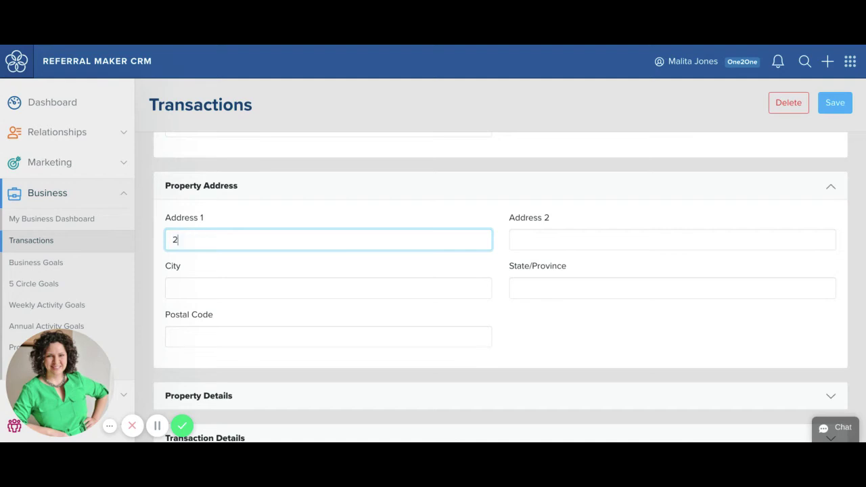
pyautogui.click(205, 272)
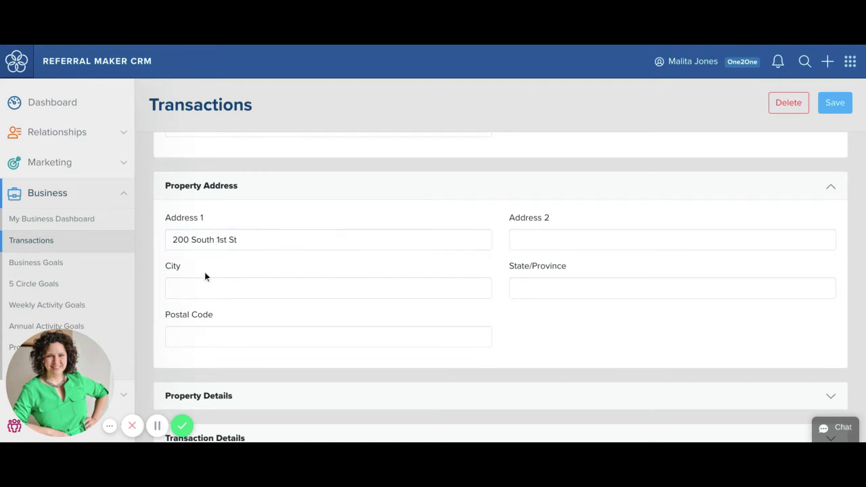
pyautogui.click(207, 286)
pyautogui.write('Austin')
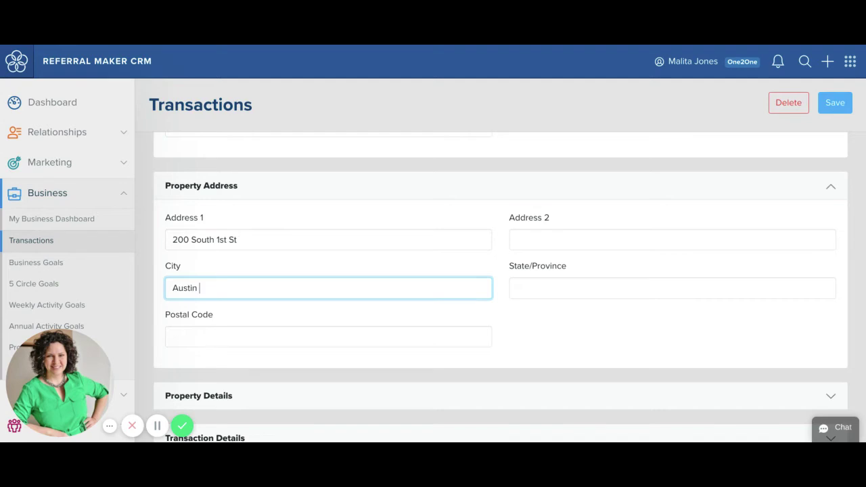
pyautogui.click(611, 286)
pyautogui.write('TX')
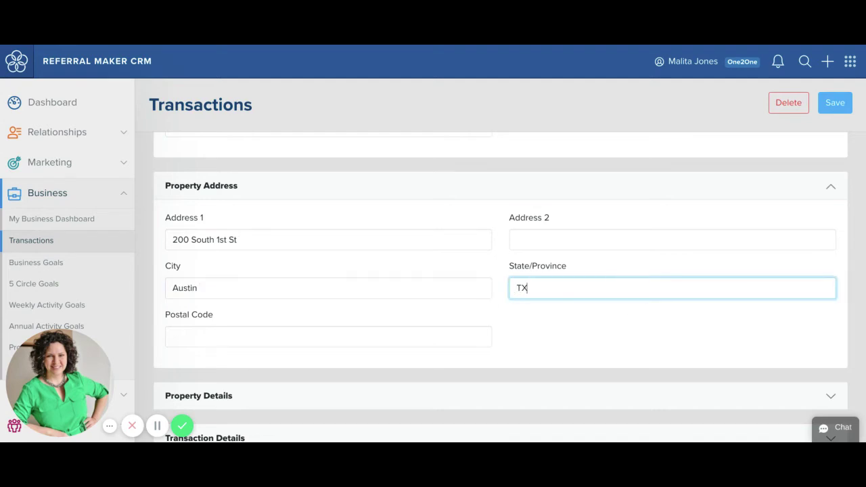
pyautogui.click(380, 336)
pyautogui.write('787')
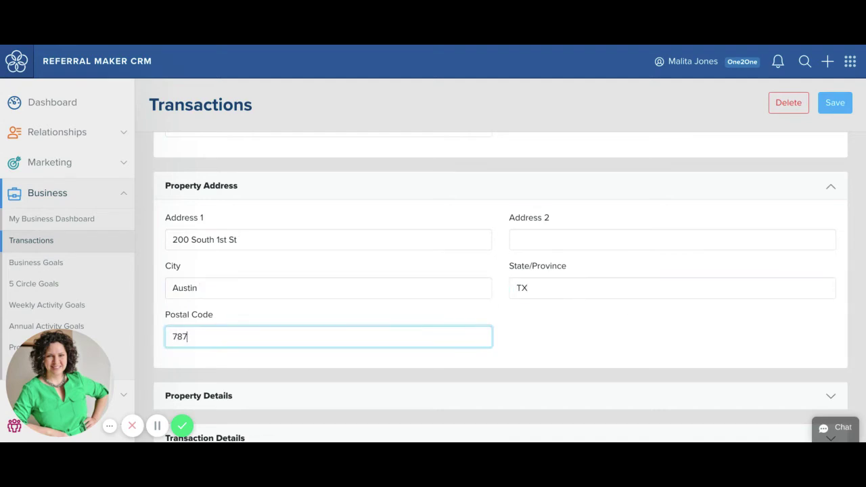
pyautogui.write('04')
pyautogui.click(624, 350)
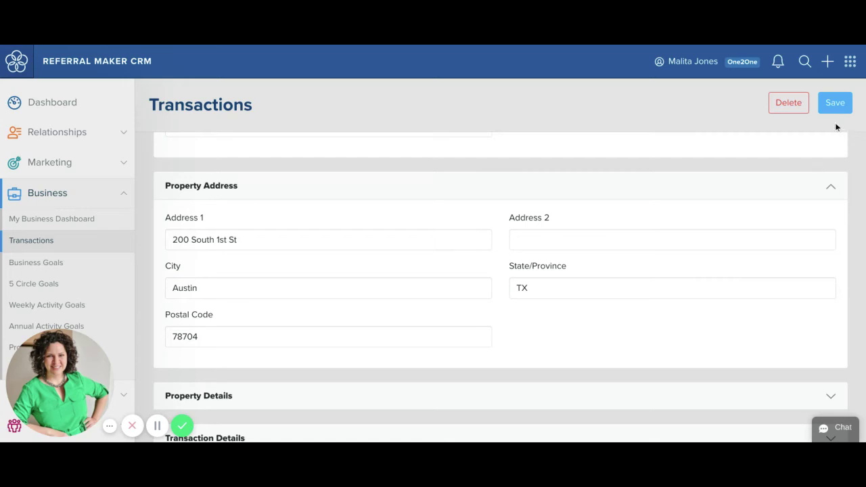
pyautogui.click(831, 102)
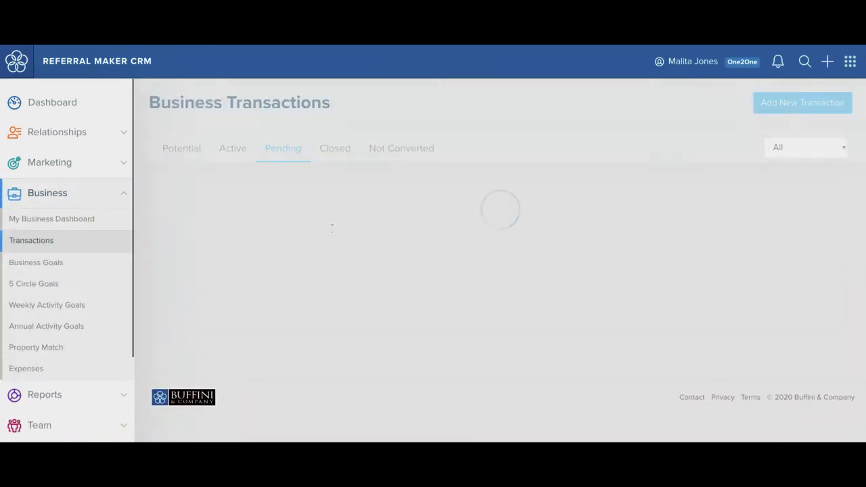
# - Reopen the buyer transaction from the Pending list and expand its Transaction Details
pyautogui.scroll(-1, 292, 165)
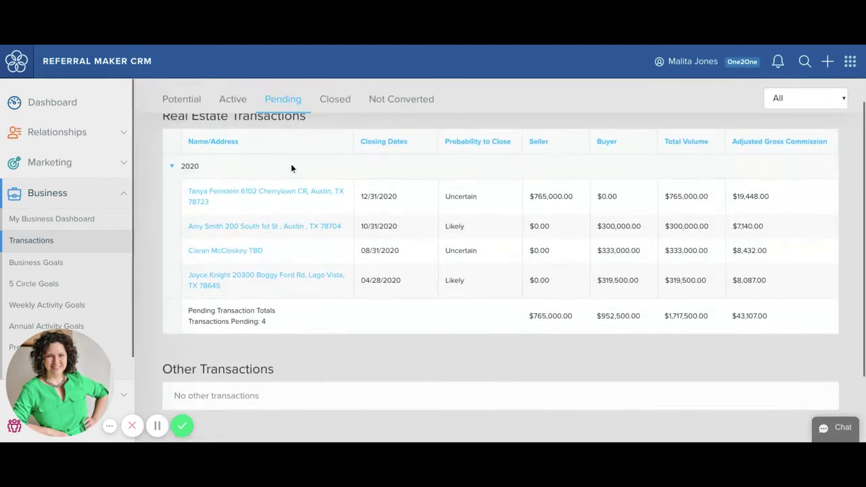
pyautogui.click(265, 228)
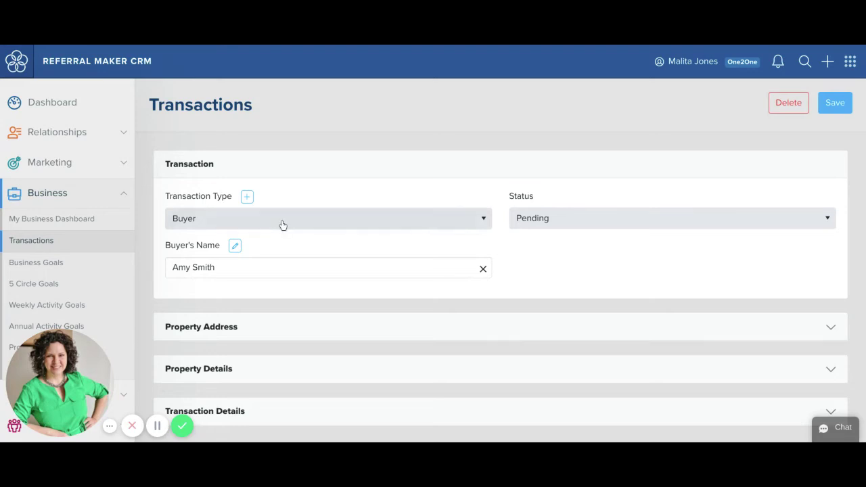
pyautogui.scroll(-2, 474, 243)
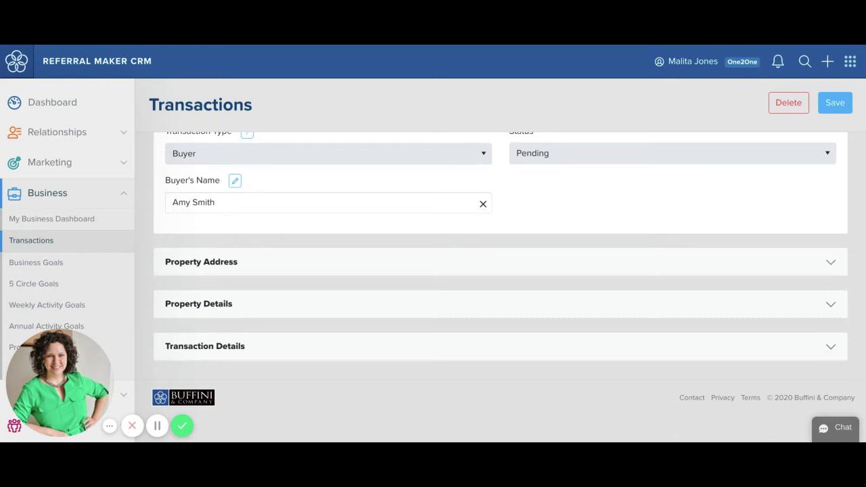
pyautogui.click(443, 356)
# - Set Probability to Close to Certain, then select the projected closing price field
pyautogui.scroll(-1, 445, 358)
pyautogui.scroll(-4, 446, 359)
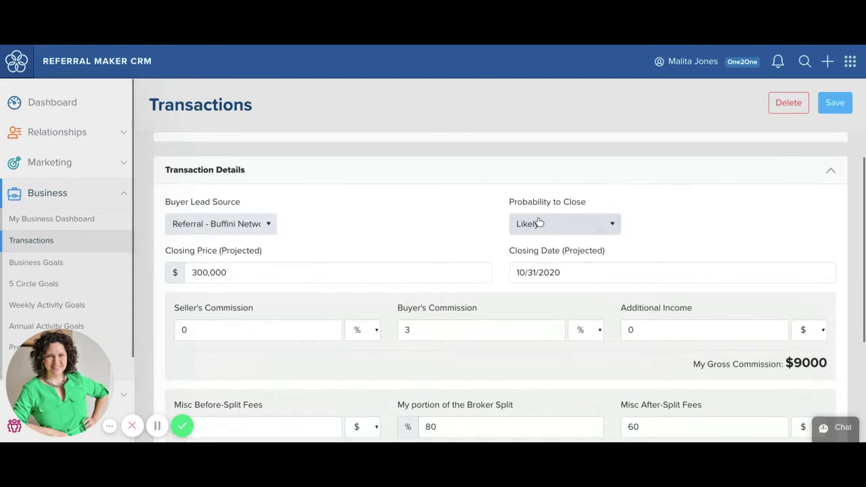
pyautogui.click(543, 223)
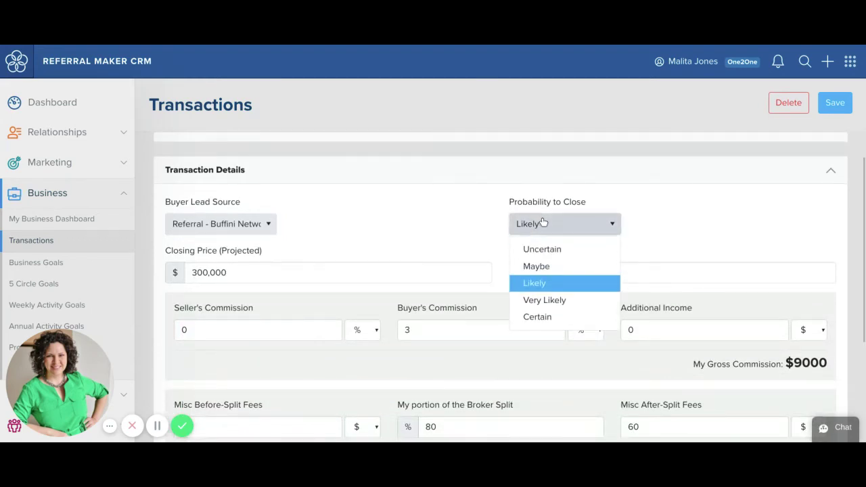
pyautogui.click(537, 316)
pyautogui.scroll(-1, 394, 253)
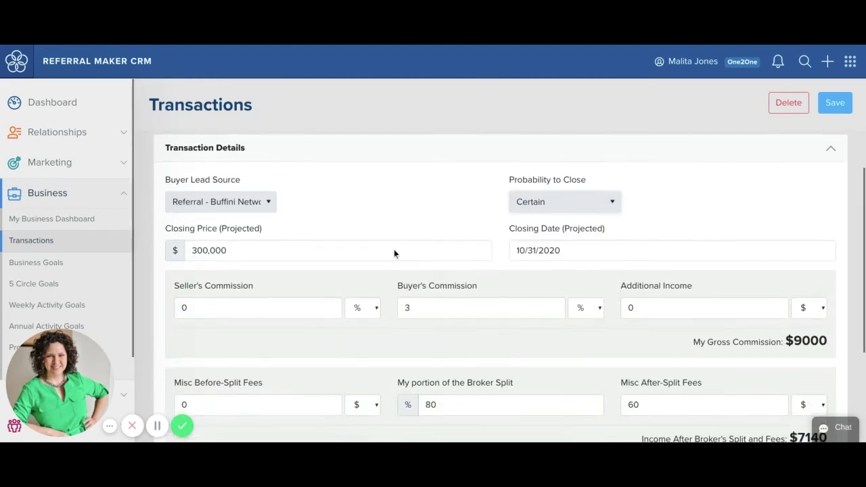
pyautogui.click(210, 251)
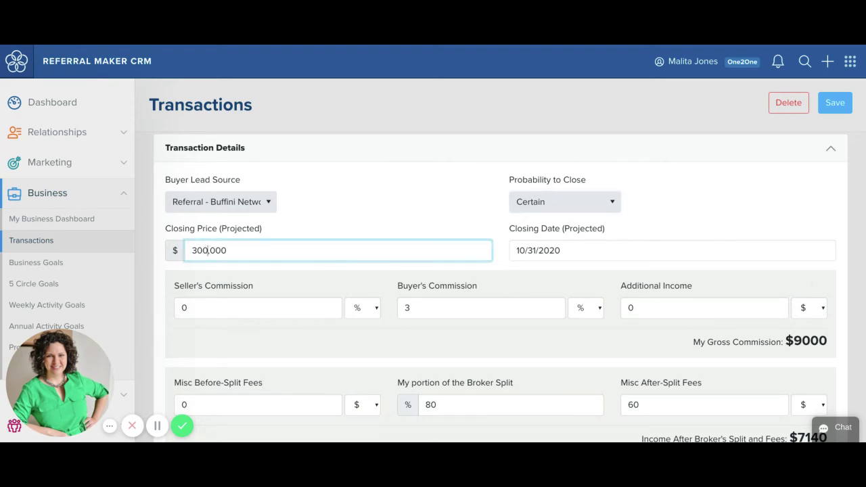
# - Change the projected closing price from 300,000 to 375,000, giving $11250 gross commission and $8940 net
pyautogui.press('BackSpace')
pyautogui.press('BackSpace')
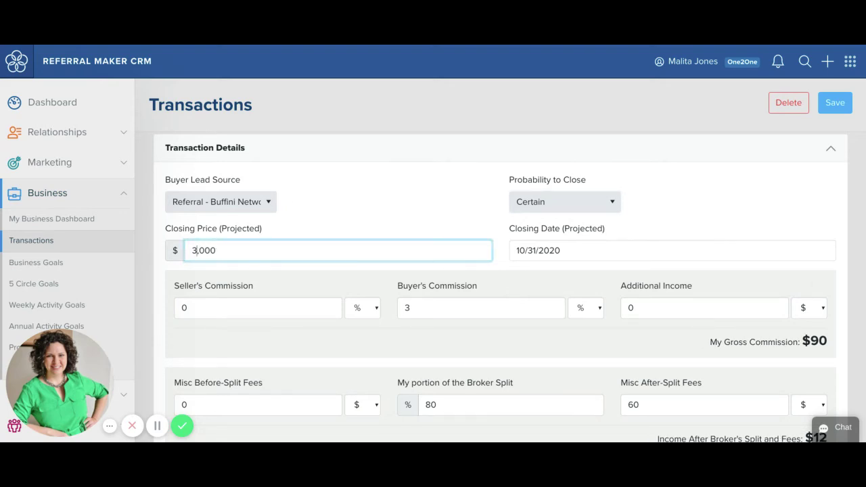
pyautogui.write('75')
pyautogui.click(401, 201)
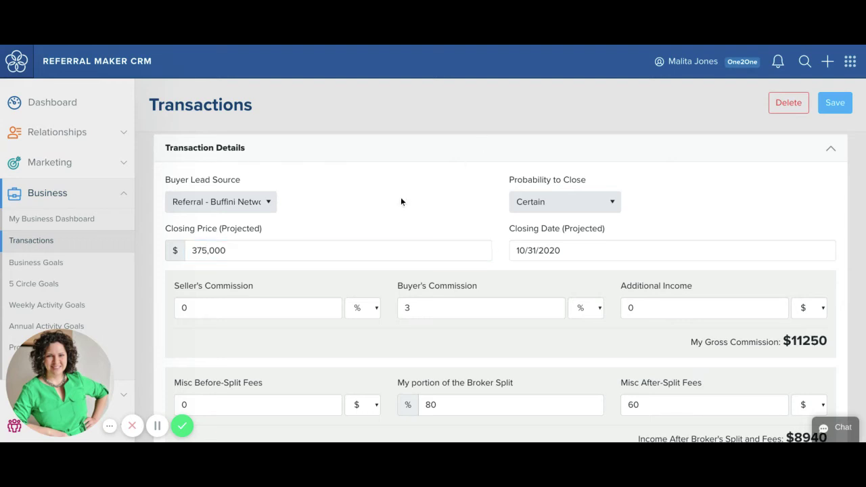
pyautogui.scroll(-2, 401, 201)
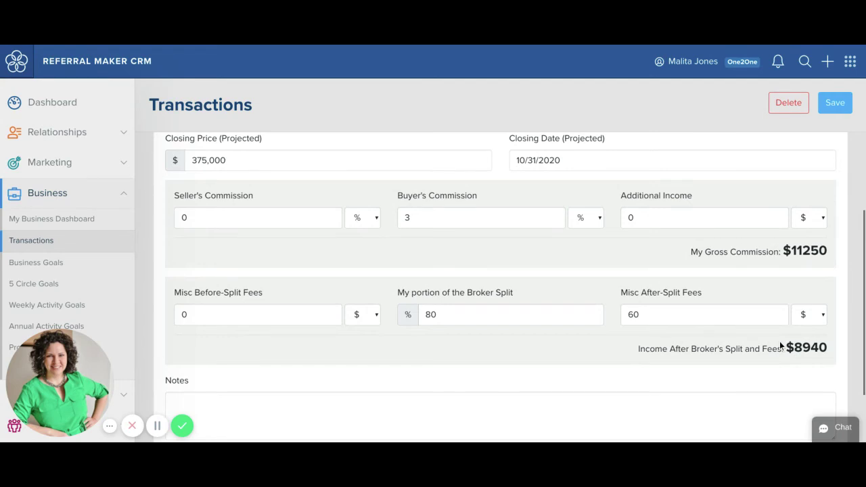
pyautogui.scroll(-2, 779, 344)
pyautogui.scroll(5, 780, 345)
pyautogui.scroll(3, 779, 341)
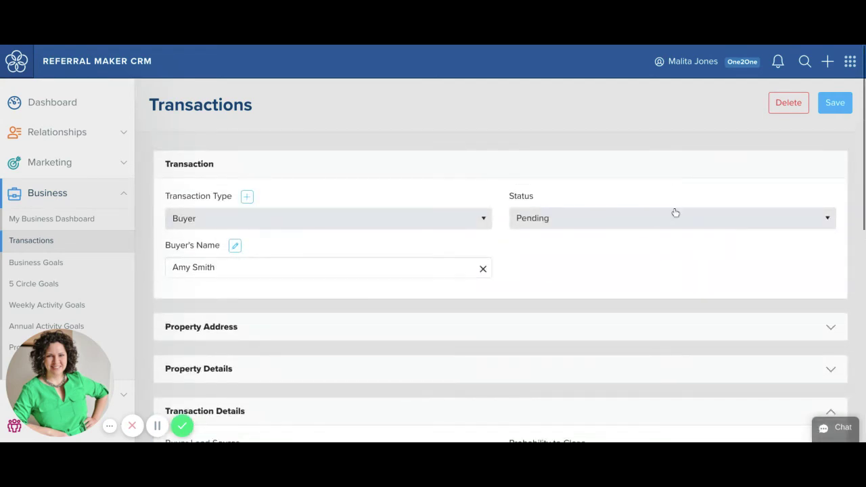
# - Set the status to Closed, save the transaction, and dismiss the Transaction Saved! notice
pyautogui.click(675, 213)
pyautogui.click(523, 296)
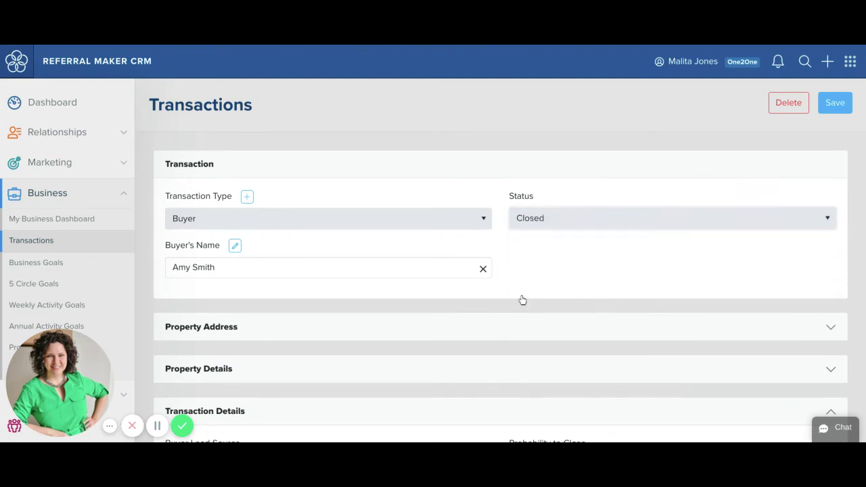
pyautogui.scroll(-1, 522, 299)
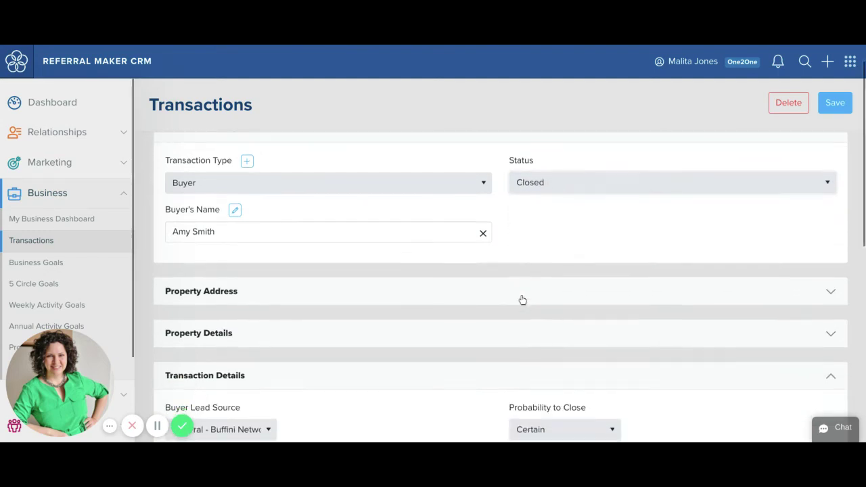
pyautogui.click(835, 102)
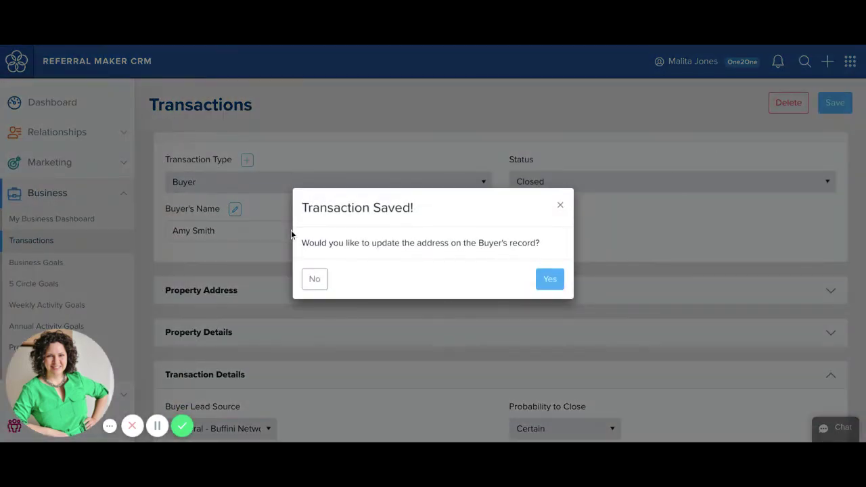
pyautogui.click(561, 206)
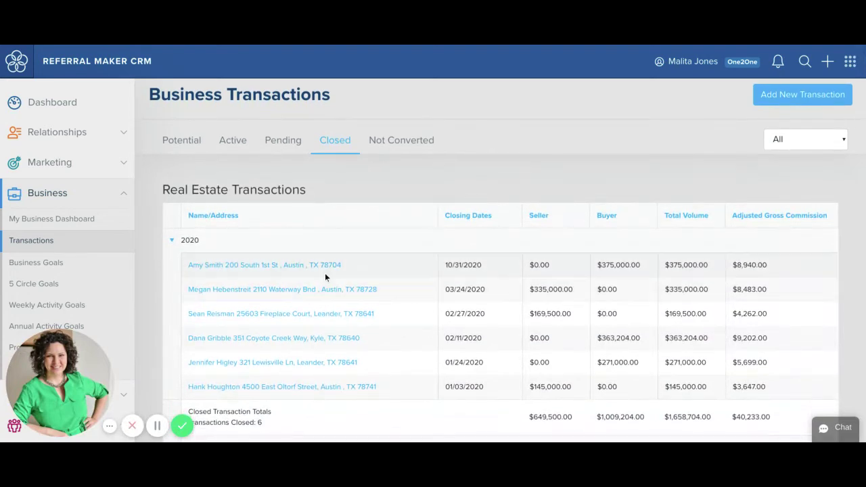
# - Open the 10/31/2020 transaction from the Closed list
pyautogui.click(323, 271)
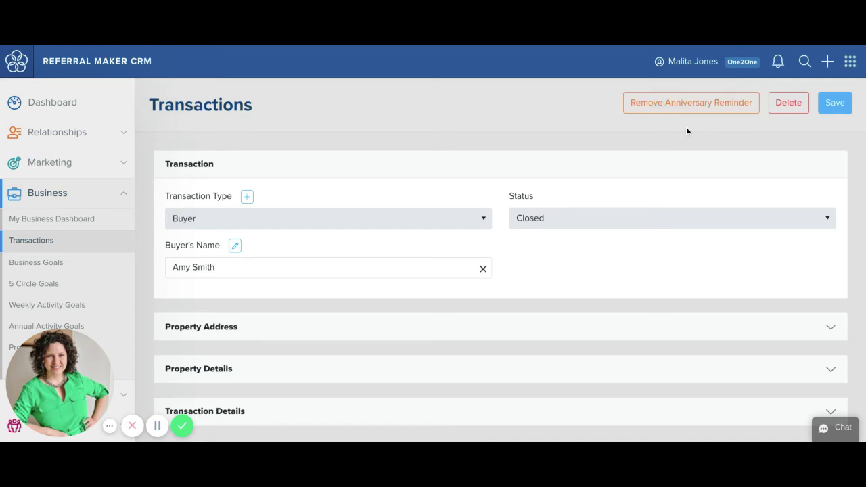
# - Look over the closed buyer record, then return to Business Transactions from the sidebar
pyautogui.scroll(-1, 686, 130)
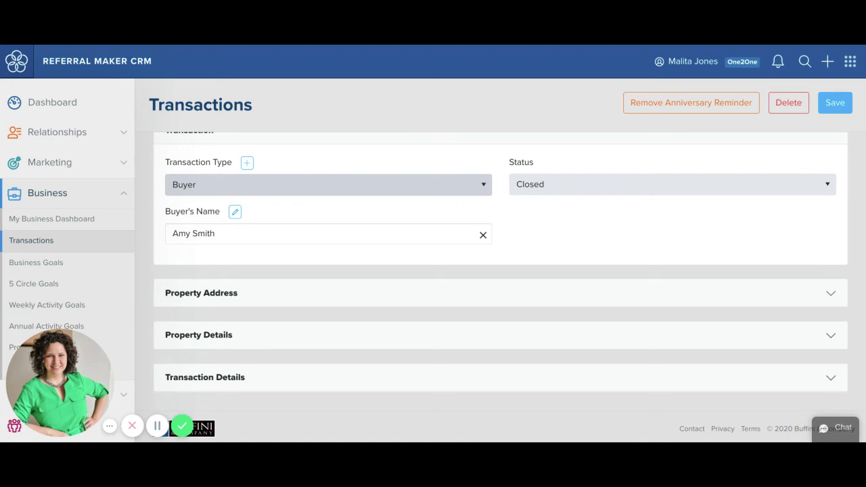
pyautogui.scroll(1, 501, 270)
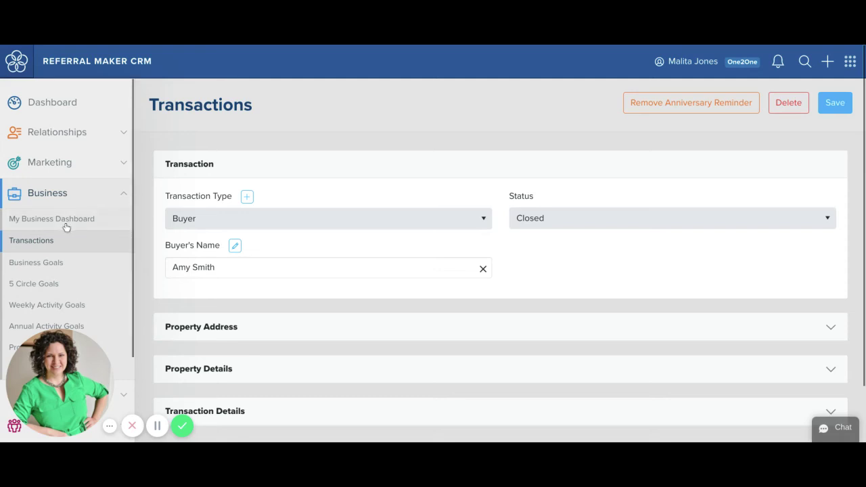
pyautogui.click(39, 240)
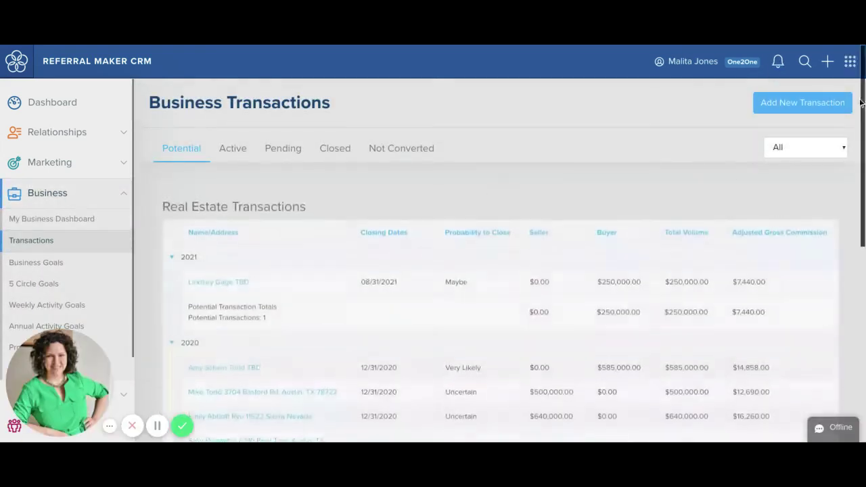
# - Add a new Seller transaction and pick the client's contact as the seller
pyautogui.click(772, 102)
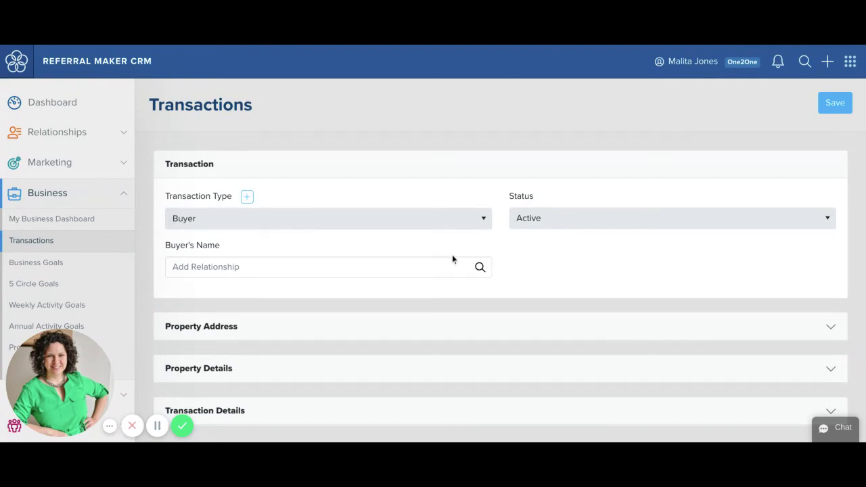
pyautogui.click(479, 227)
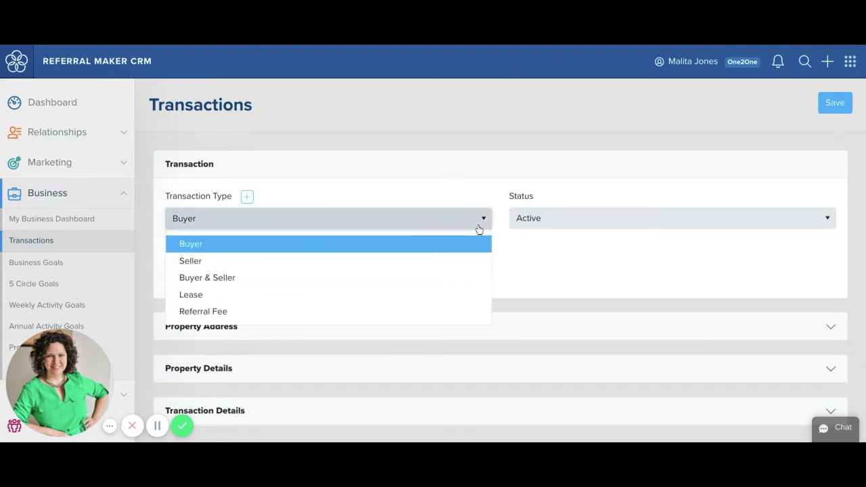
pyautogui.click(256, 261)
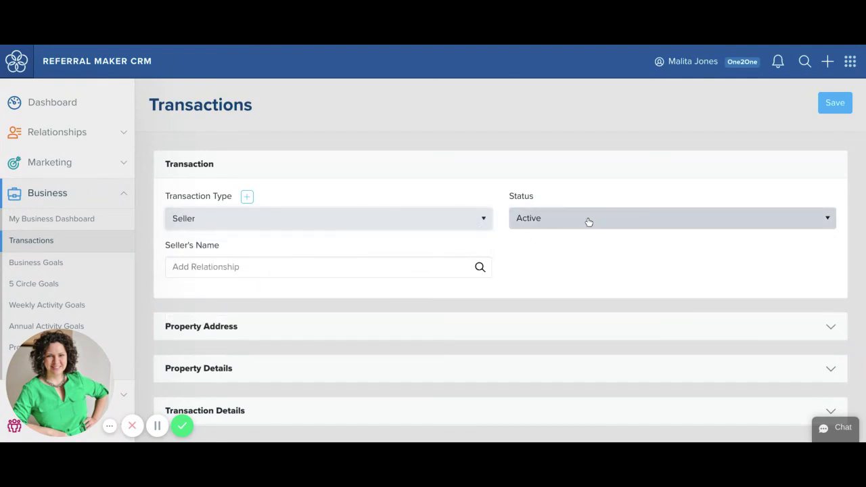
pyautogui.click(358, 267)
pyautogui.write('amy')
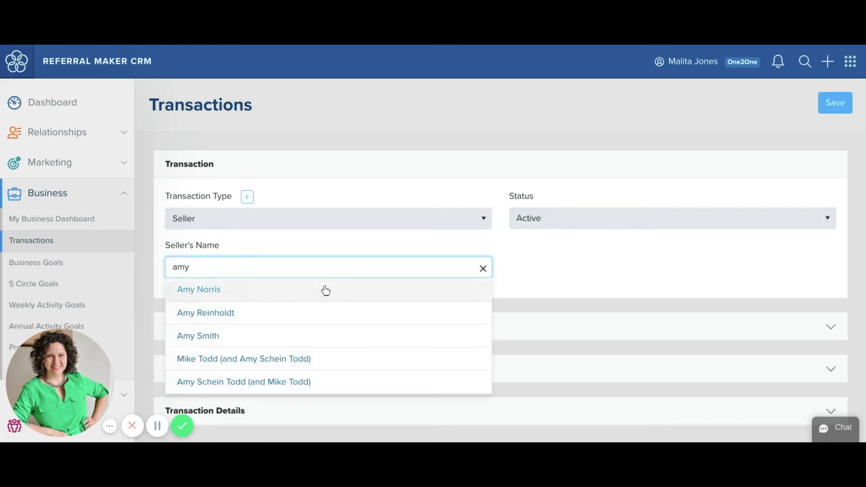
pyautogui.click(212, 335)
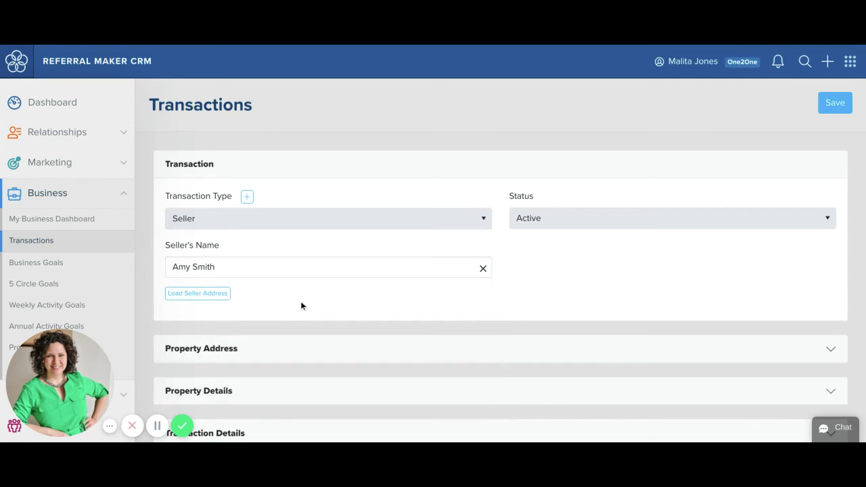
# - Expand the Property Address section, select the street address field, then collapse it
pyautogui.scroll(-1, 295, 366)
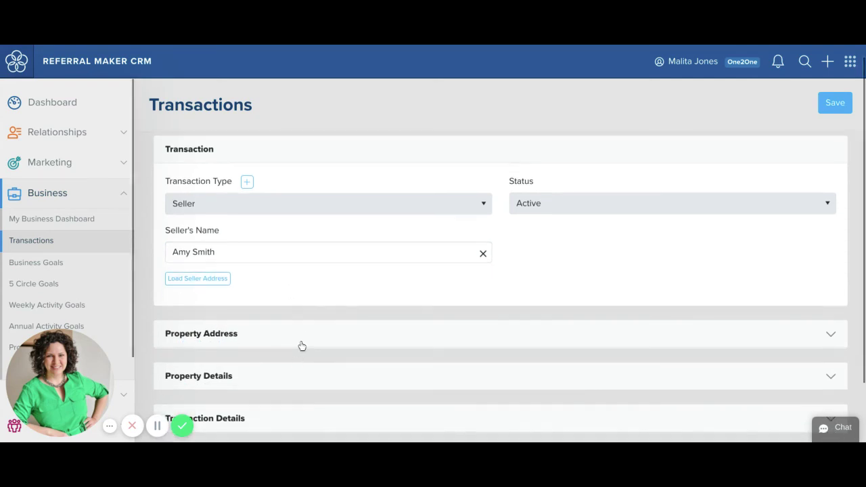
pyautogui.click(301, 346)
pyautogui.scroll(-2, 302, 346)
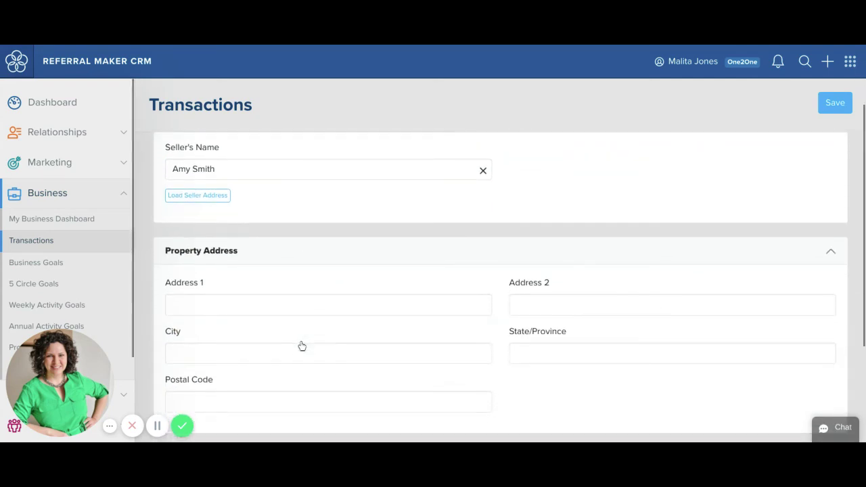
pyautogui.scroll(-1, 302, 346)
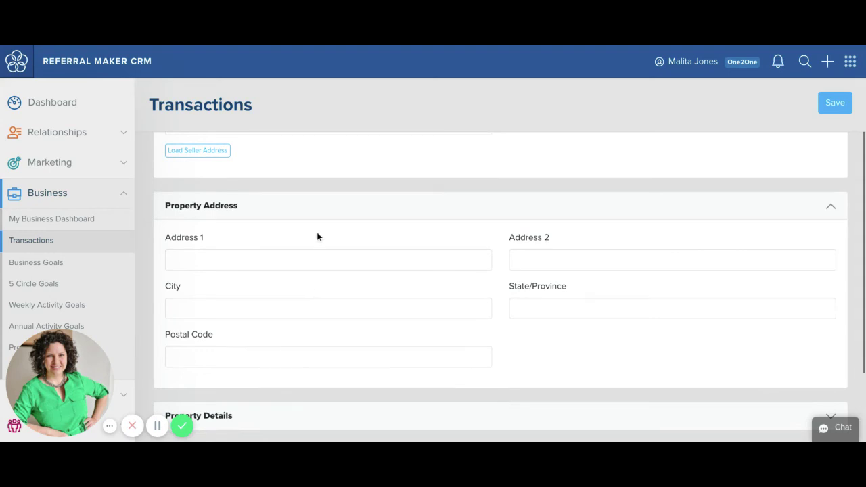
pyautogui.click(313, 251)
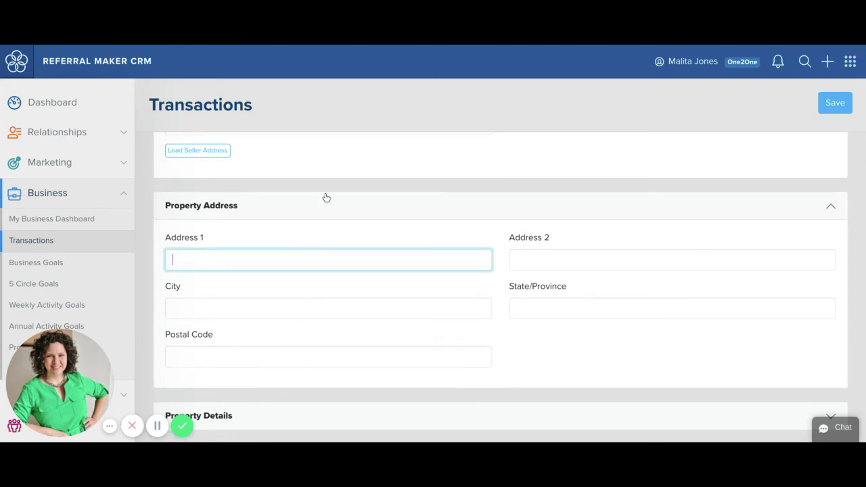
pyautogui.click(326, 198)
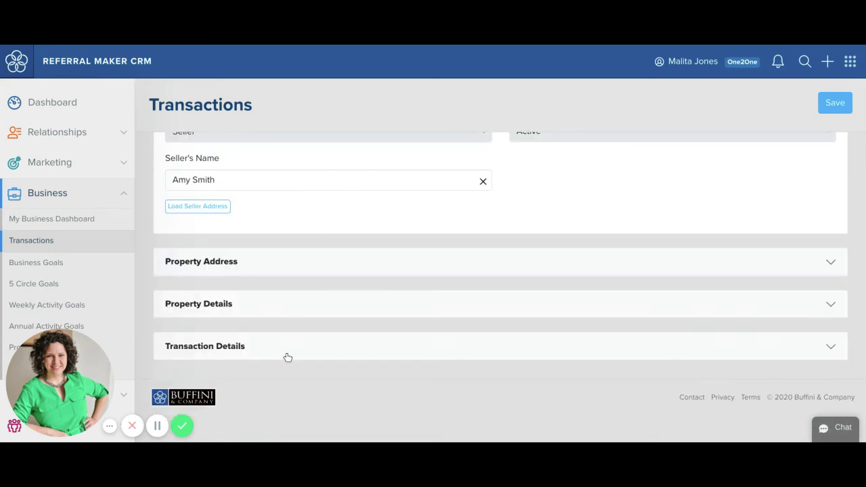
# - Expand and scroll through the seller form's Transaction Details section
pyautogui.click(285, 356)
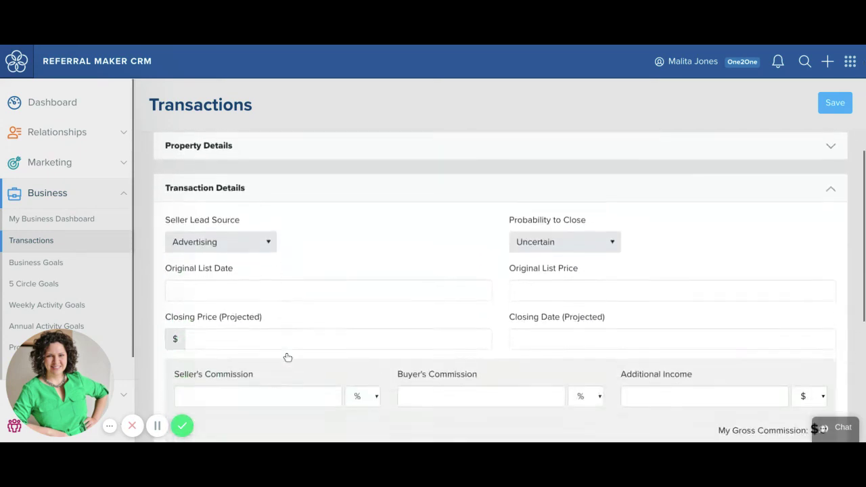
pyautogui.scroll(-1, 498, 260)
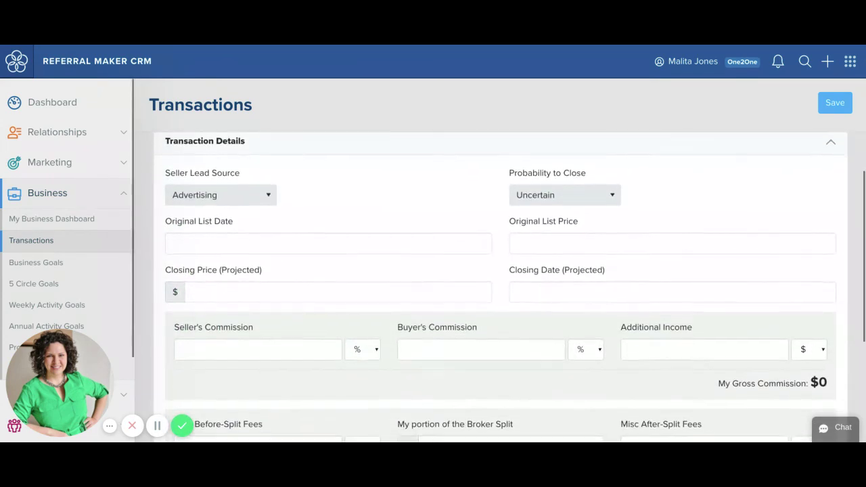
pyautogui.scroll(-2, 510, 287)
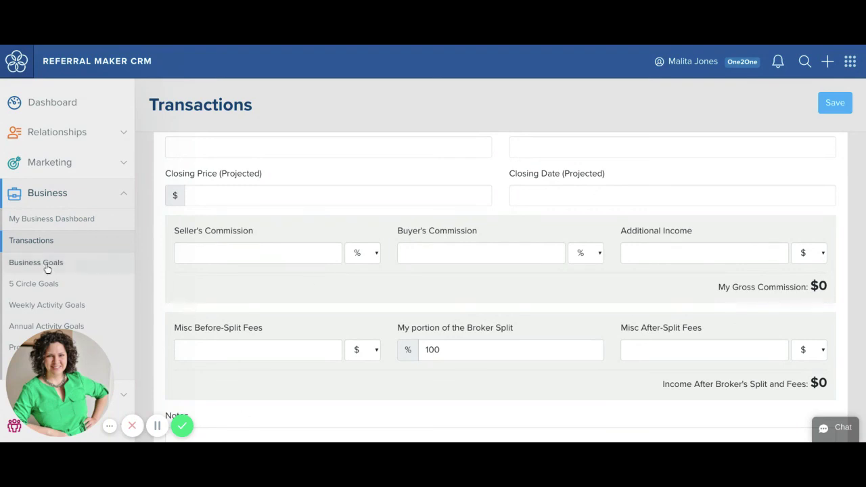
# - Look over My Business Dashboard, then go back to the Transactions list
pyautogui.click(69, 229)
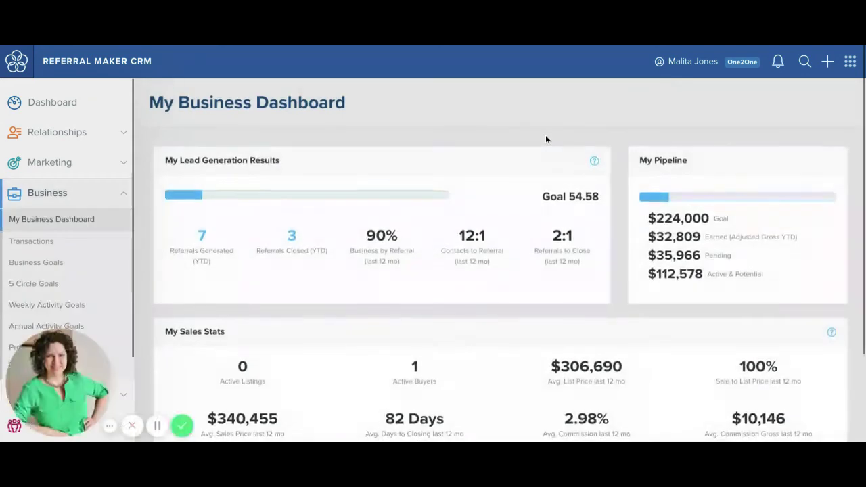
pyautogui.scroll(-2, 443, 216)
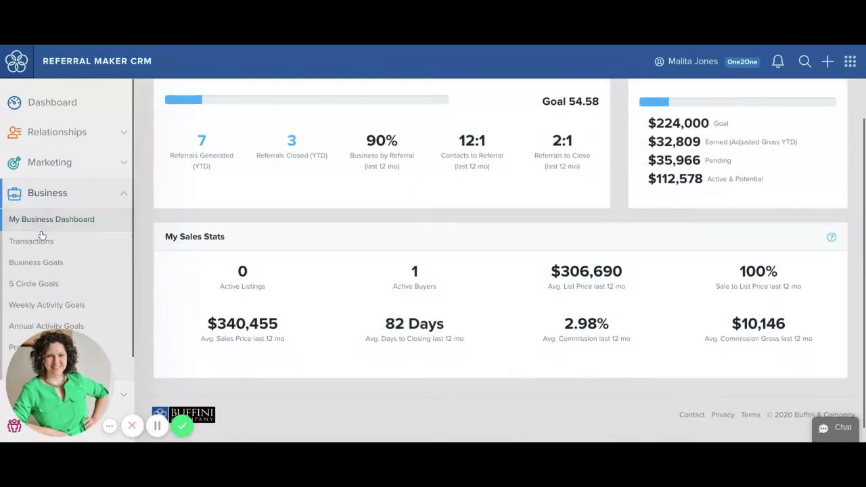
pyautogui.click(41, 241)
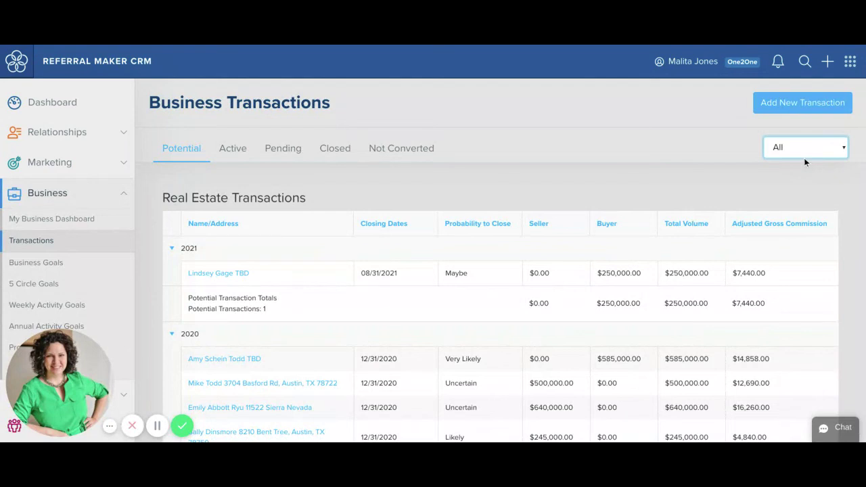
# - Review the 2019 Active and Closed transactions, then show 2021 Potential transactions
pyautogui.click(785, 249)
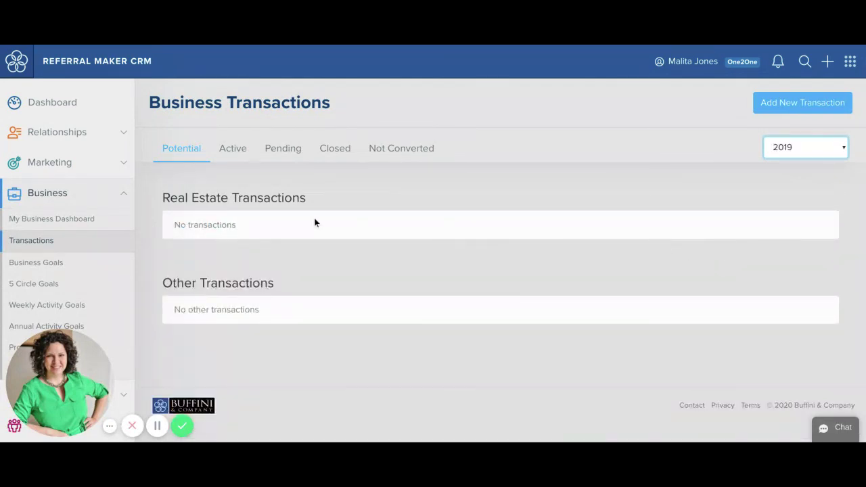
pyautogui.click(239, 153)
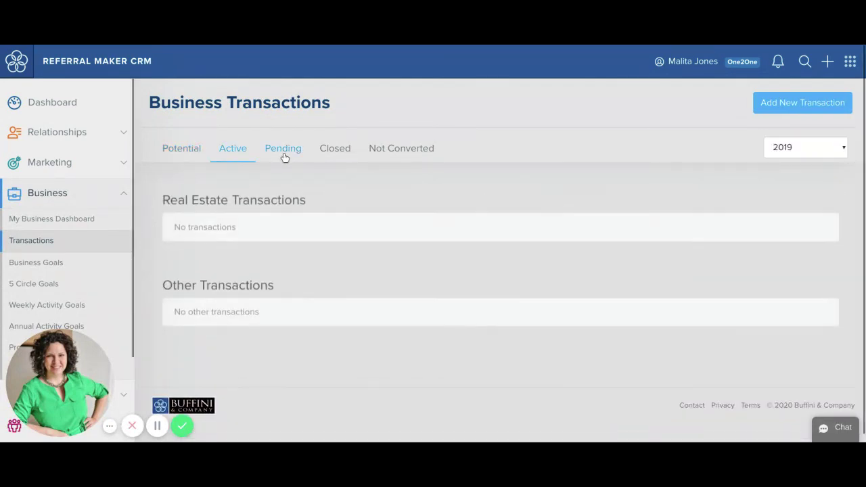
pyautogui.click(346, 153)
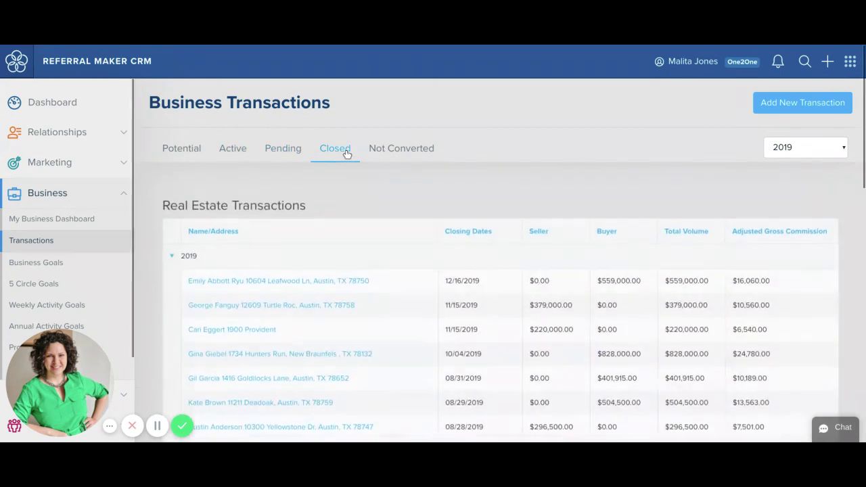
pyautogui.scroll(-7, 346, 153)
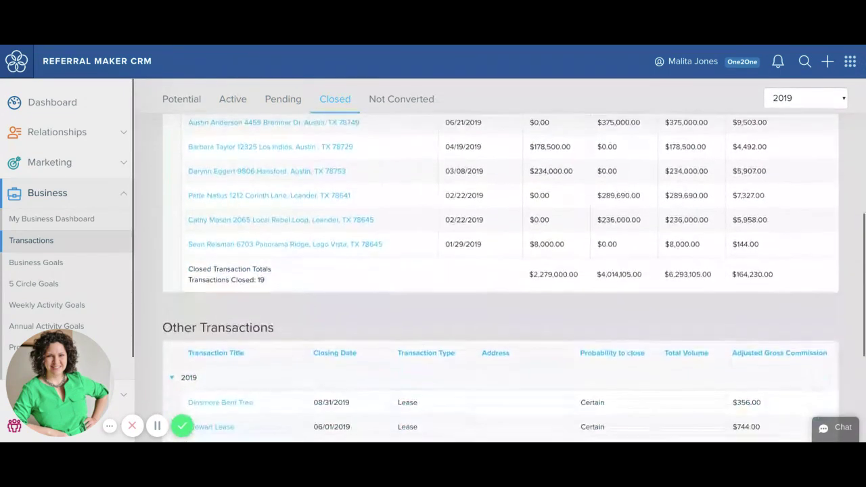
pyautogui.scroll(7, 240, 163)
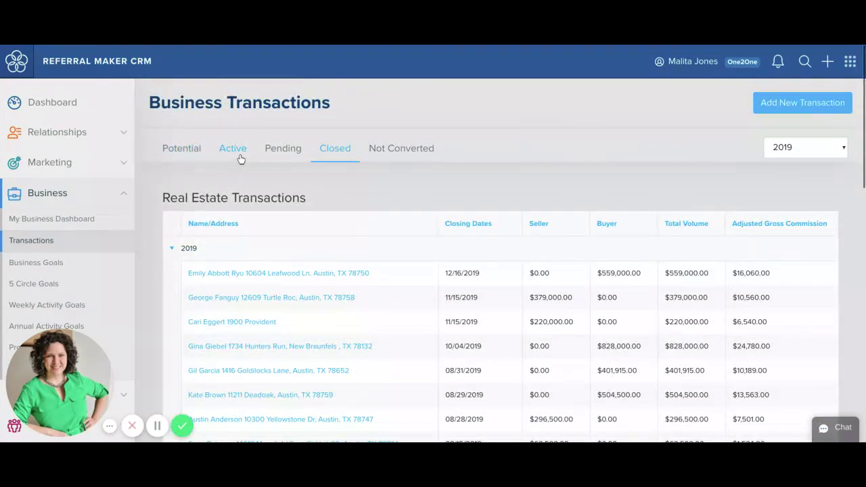
pyautogui.click(241, 153)
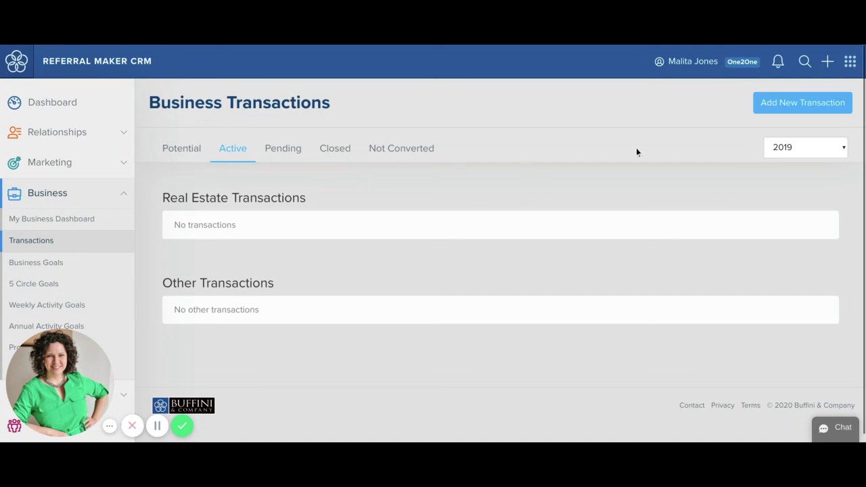
pyautogui.click(806, 154)
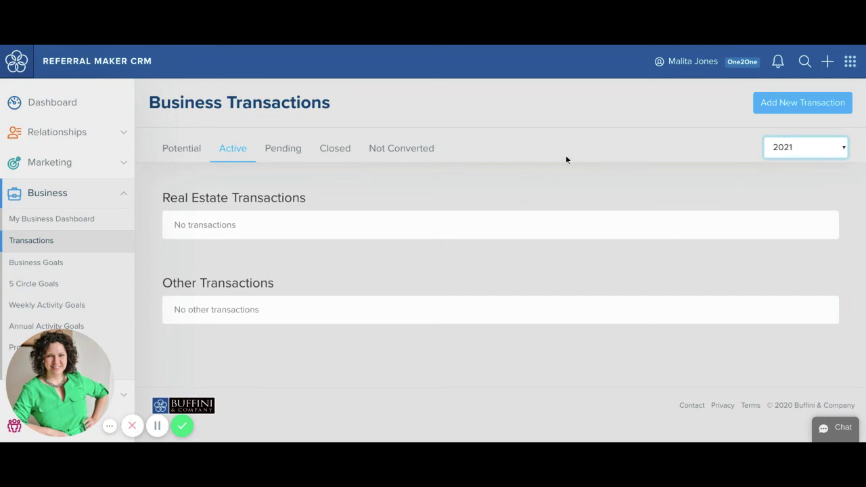
pyautogui.click(198, 148)
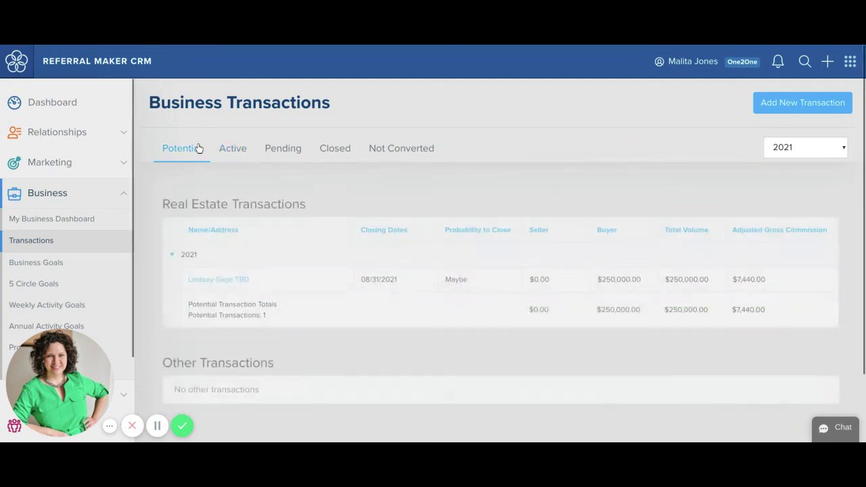